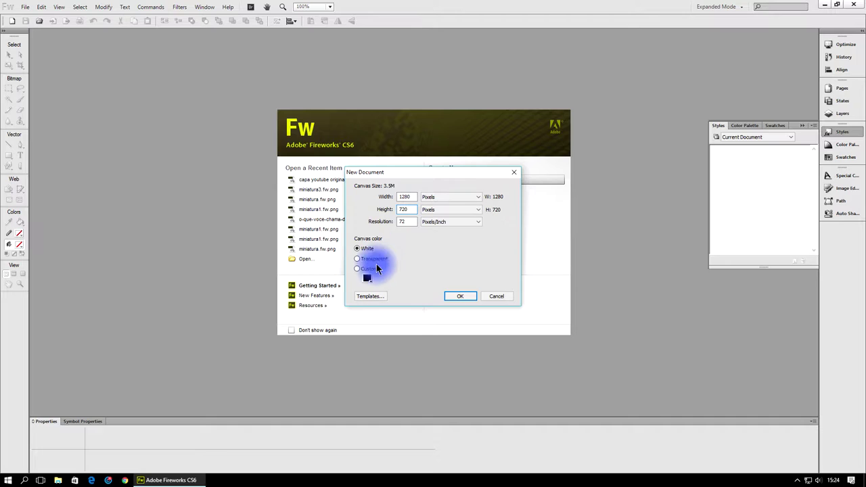
# Create a new 1280 × 720 pixel document with a resolution of 72 pixels/inch and a white canvas.
pyautogui.click(460, 296)
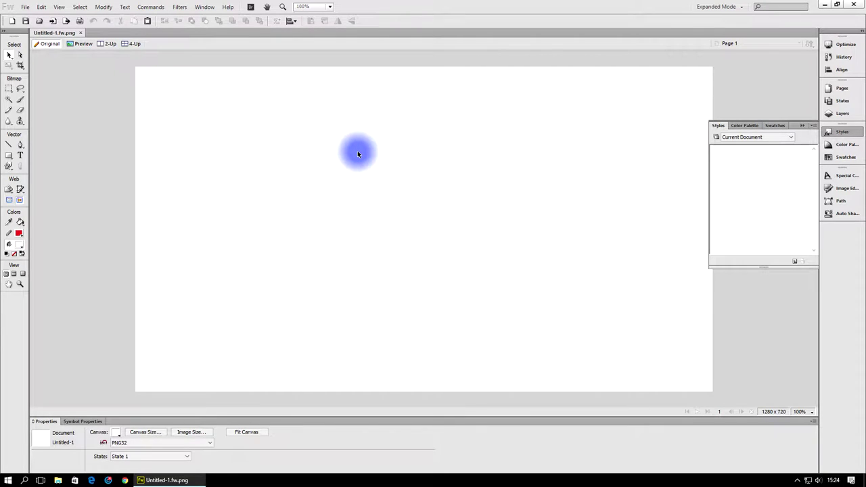
pyautogui.hotkey('ctrl', '-')
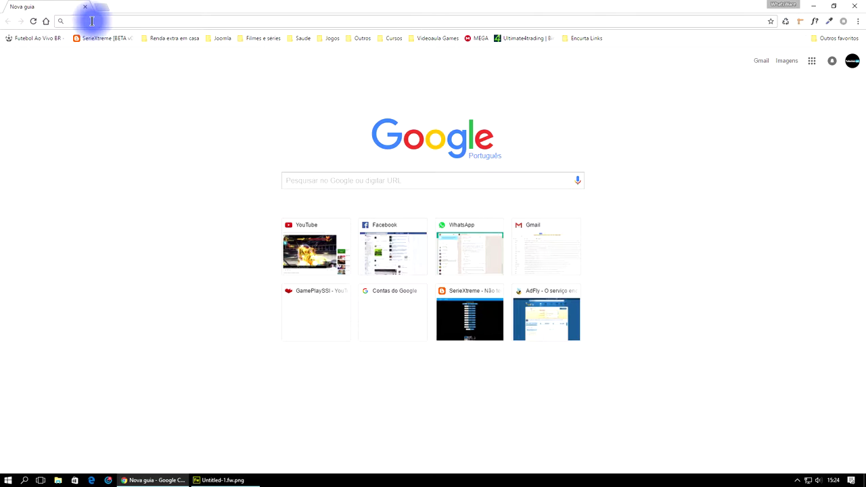
# Search Google Images for "youtube png" in Chrome.
pyautogui.click(92, 21)
pyautogui.write('y')
pyautogui.write('outube.com')
pyautogui.press('BackSpace')
pyautogui.press('BackSpace')
pyautogui.press('BackSpace')
pyautogui.press('BackSpace')
pyautogui.write('png')
pyautogui.press('Return')
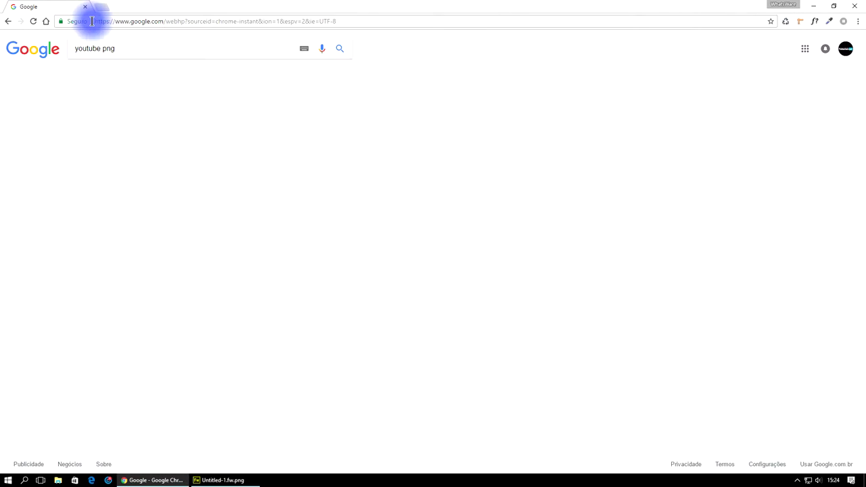
pyautogui.click(116, 75)
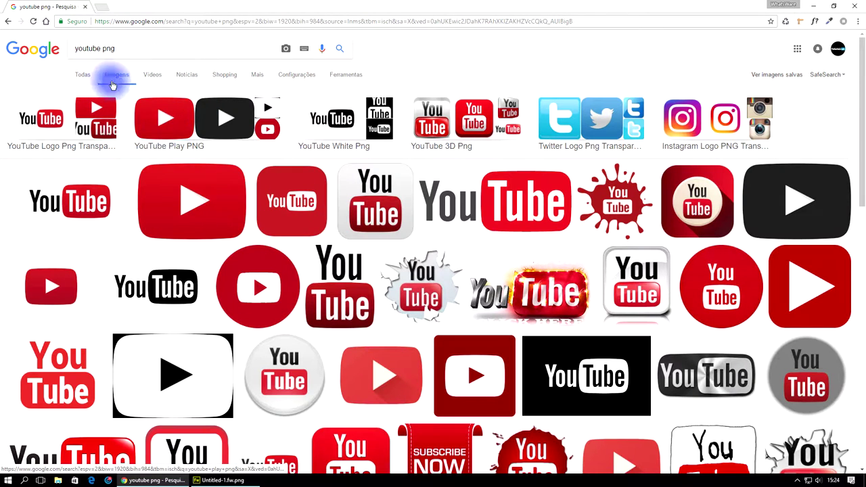
pyautogui.moveTo(98, 47); pyautogui.dragTo(117, 48)
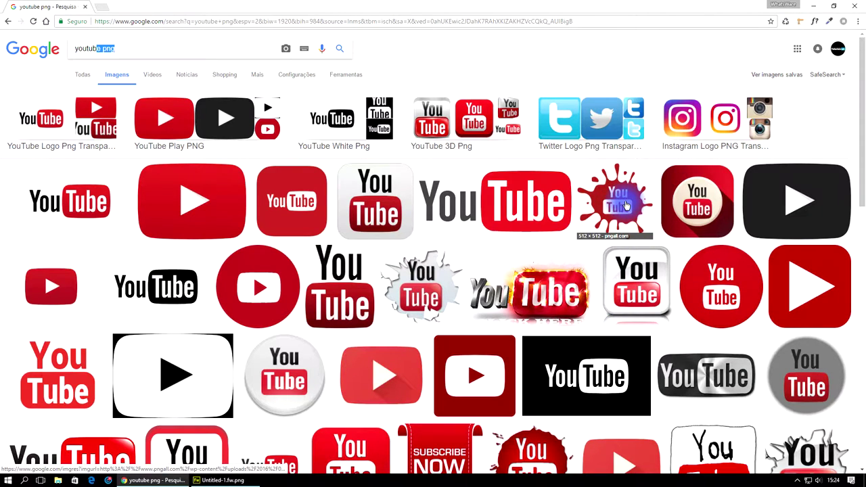
# Open the red splash and torn-paper YouTube logos in separate tabs, and save the splash logo to the desktop as Youtube-PNG-Clipart.
pyautogui.middleClick(626, 200)
pyautogui.middleClick(440, 284)
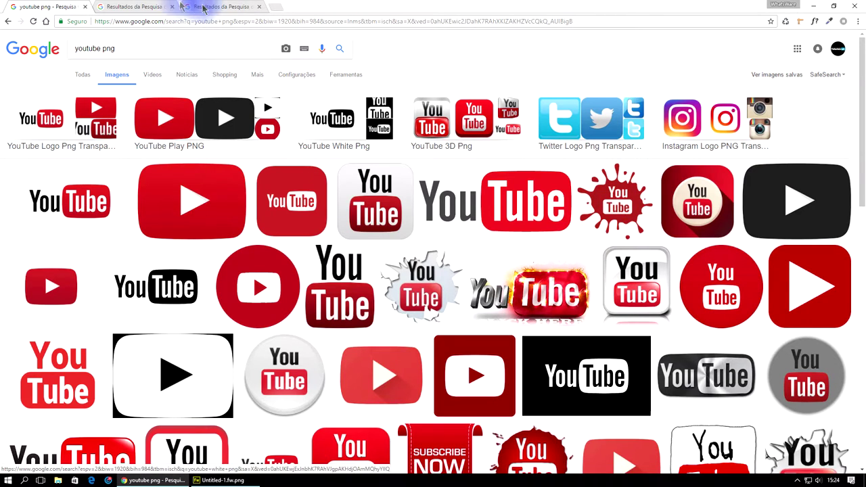
pyautogui.click(143, 7)
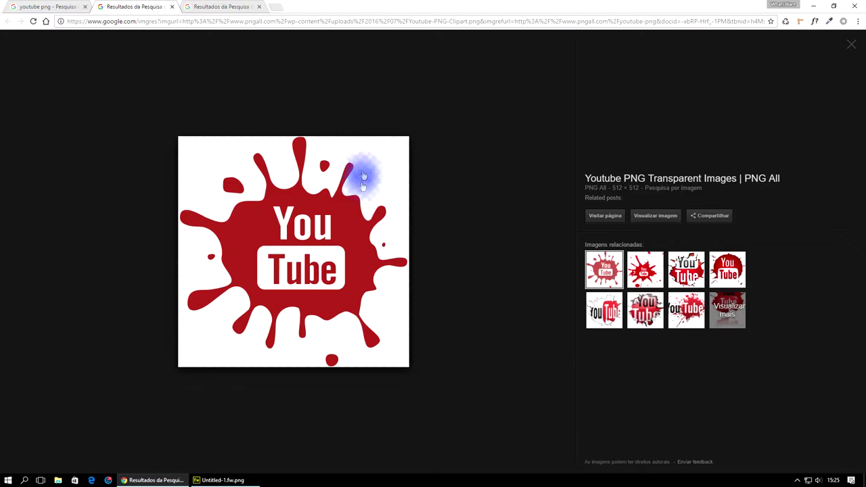
pyautogui.rightClick(312, 228)
pyautogui.click(358, 304)
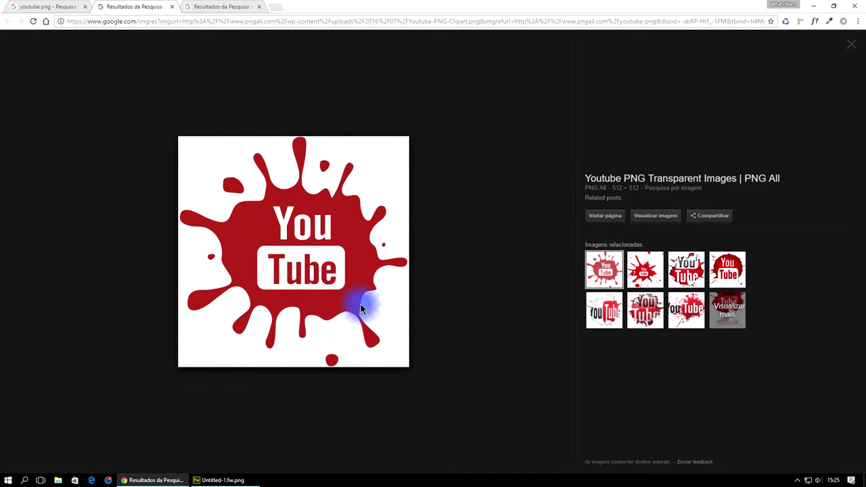
pyautogui.moveTo(92, 130); pyautogui.dragTo(84, 54)
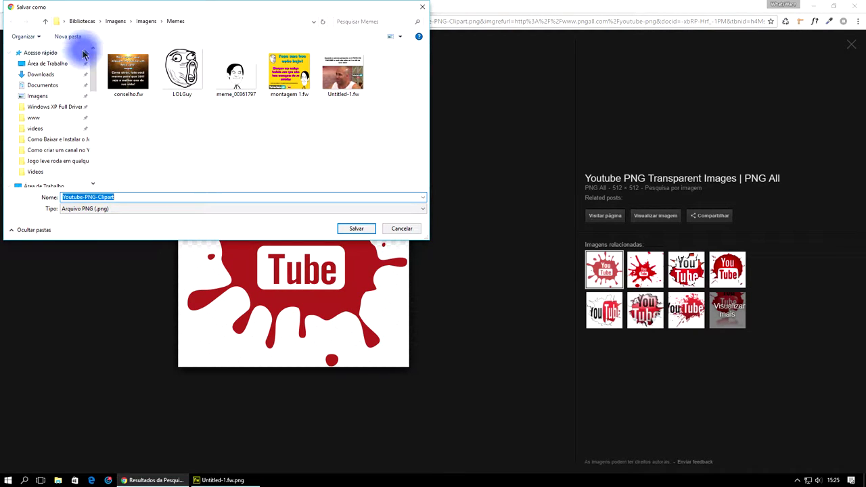
pyautogui.click(66, 63)
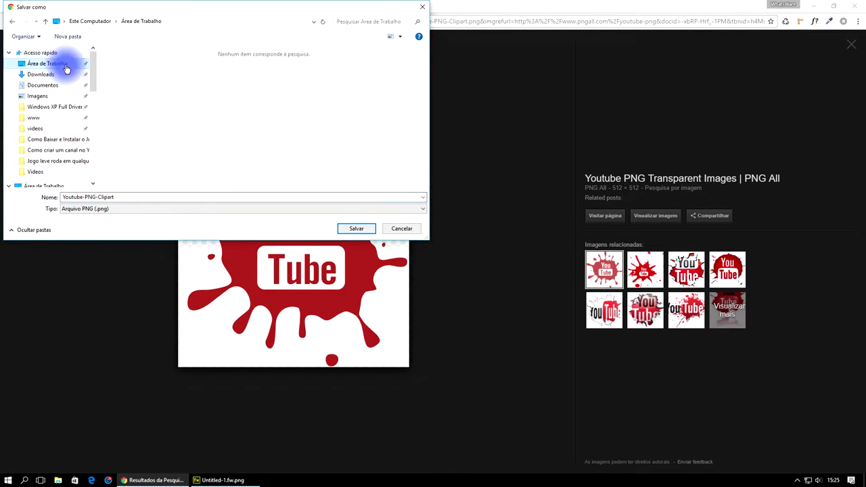
pyautogui.click(355, 229)
# Save the torn-paper YouTube icon to the desktop and close both image result tabs.
pyautogui.click(213, 7)
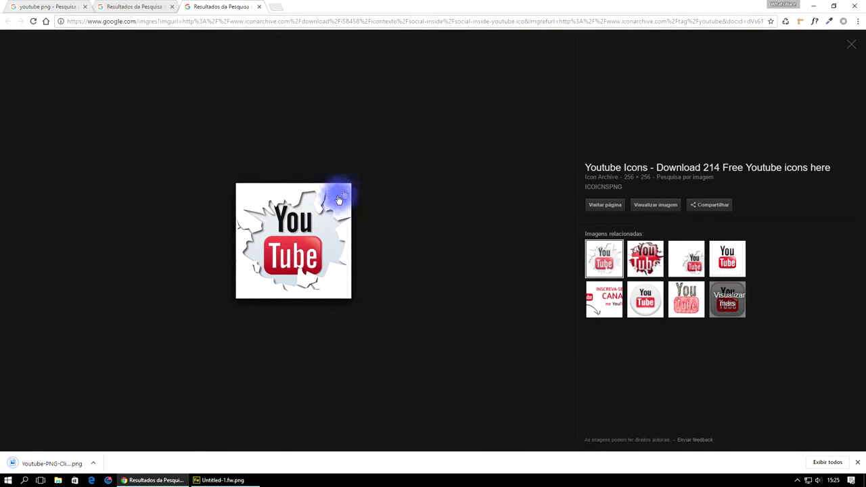
pyautogui.rightClick(310, 221)
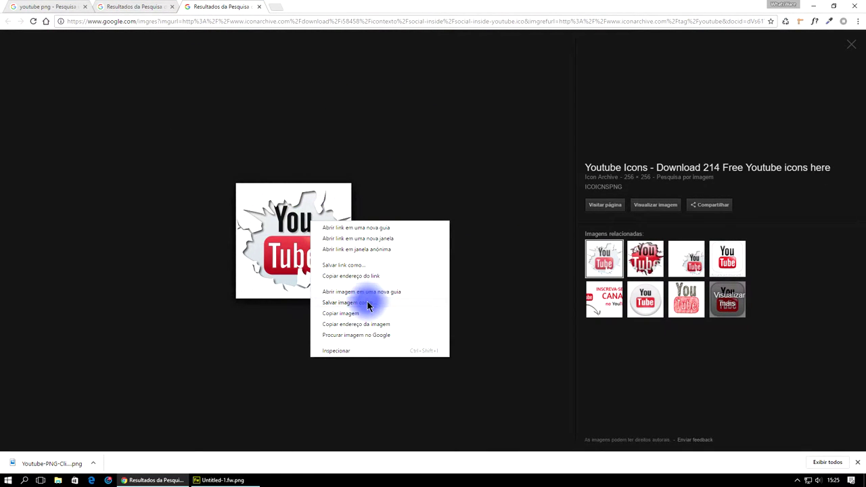
pyautogui.click(369, 304)
pyautogui.click(364, 228)
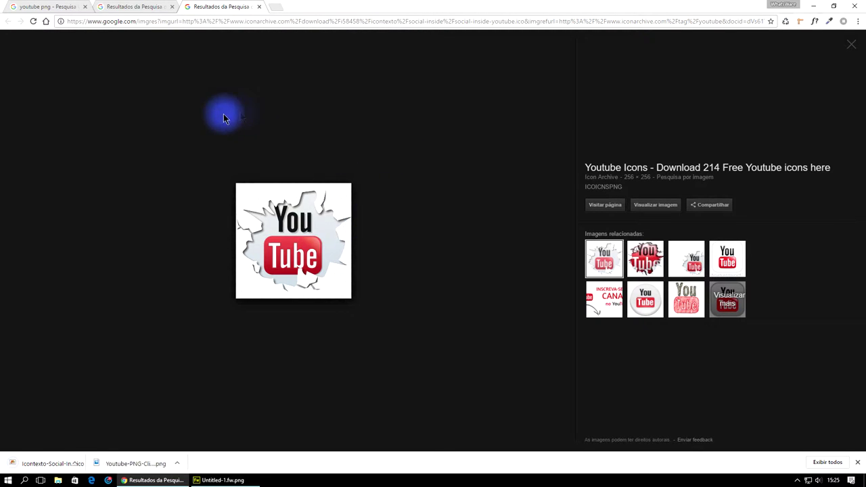
pyautogui.click(258, 6)
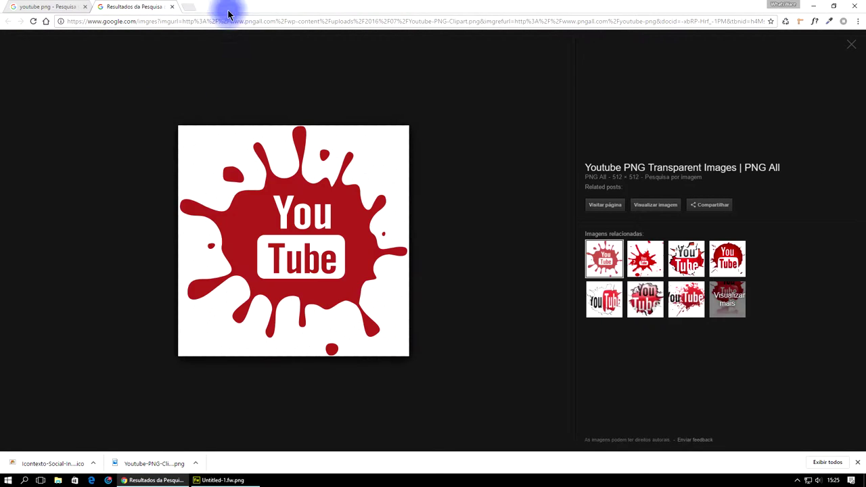
pyautogui.click(172, 6)
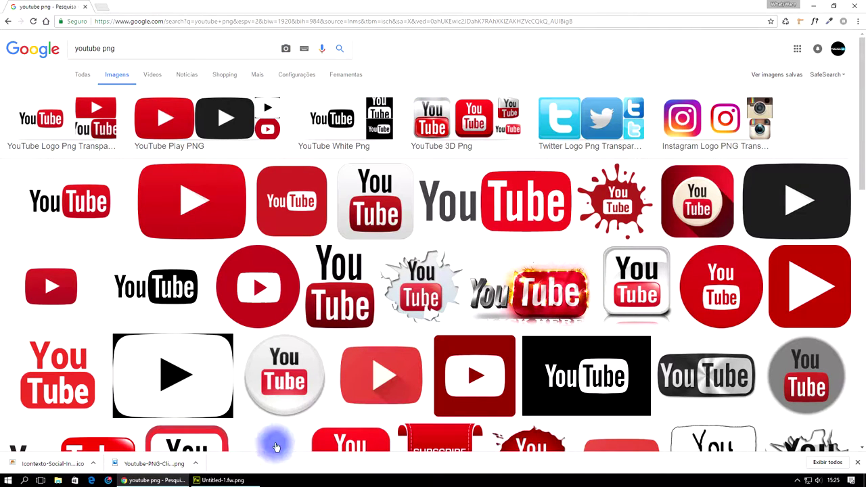
# Return to Fireworks and draw a rectangle of about 1285 × 730 px covering the whole canvas.
pyautogui.click(218, 480)
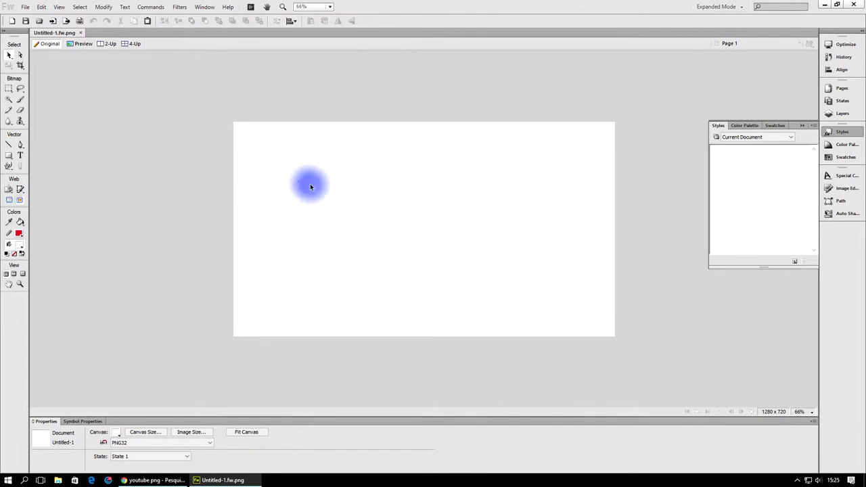
pyautogui.click(10, 160)
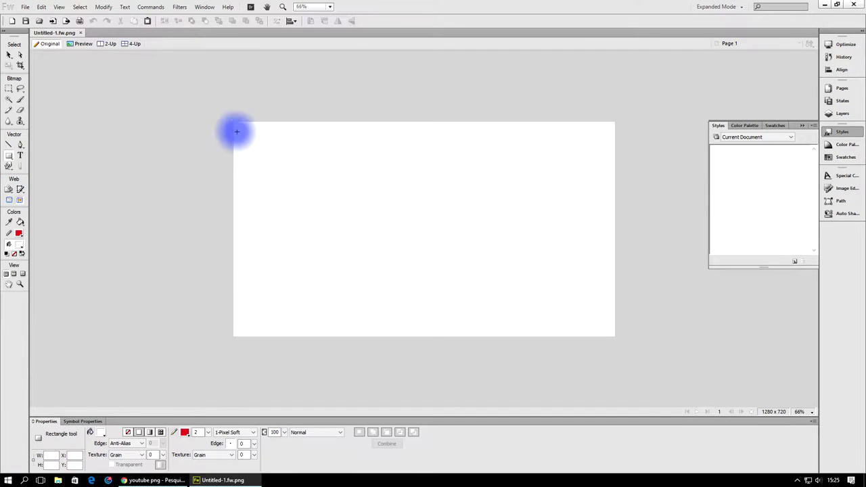
pyautogui.moveTo(231, 121); pyautogui.dragTo(615, 336)
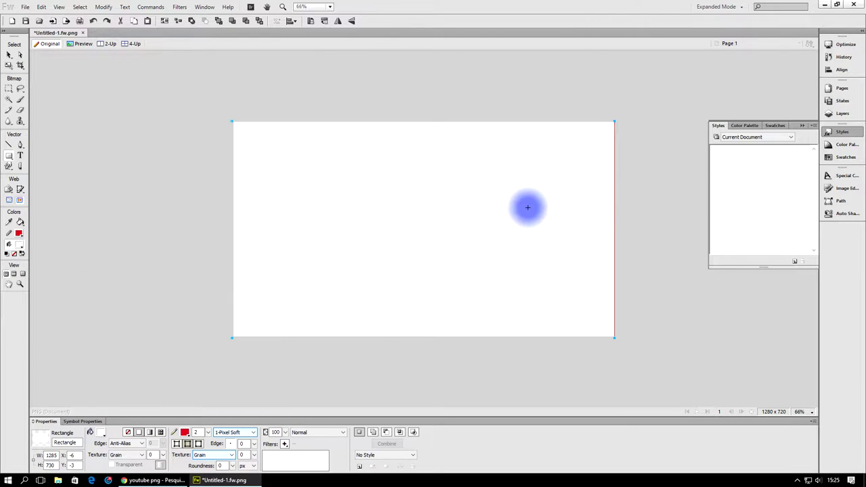
# Apply the yellow-orange striped style WebButton174 from the Web Button Styles library to the background rectangle.
pyautogui.click(10, 54)
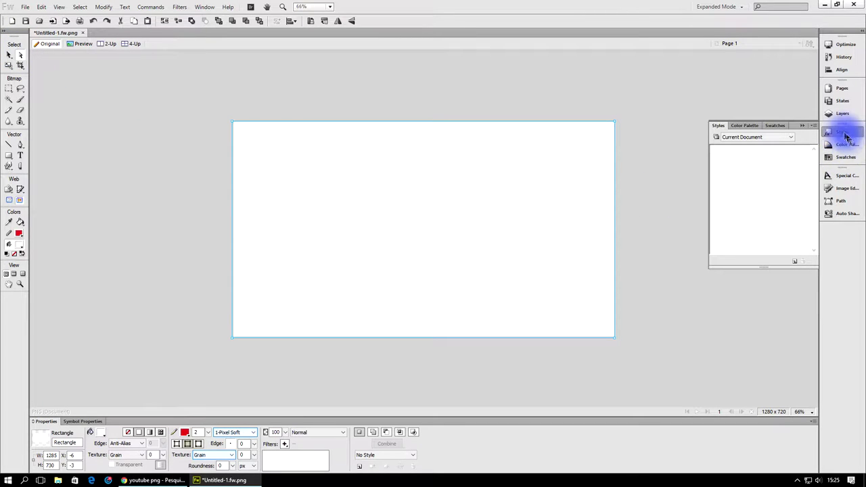
pyautogui.click(787, 137)
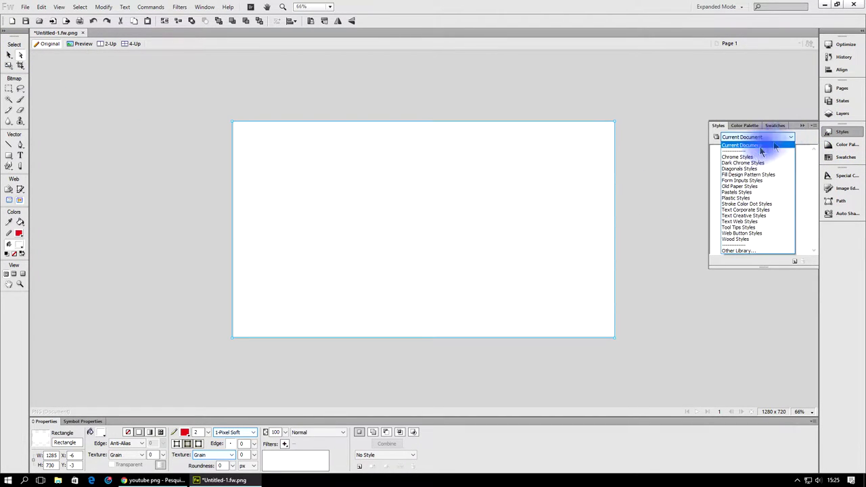
pyautogui.click(753, 233)
pyautogui.scroll(-5, 815, 177)
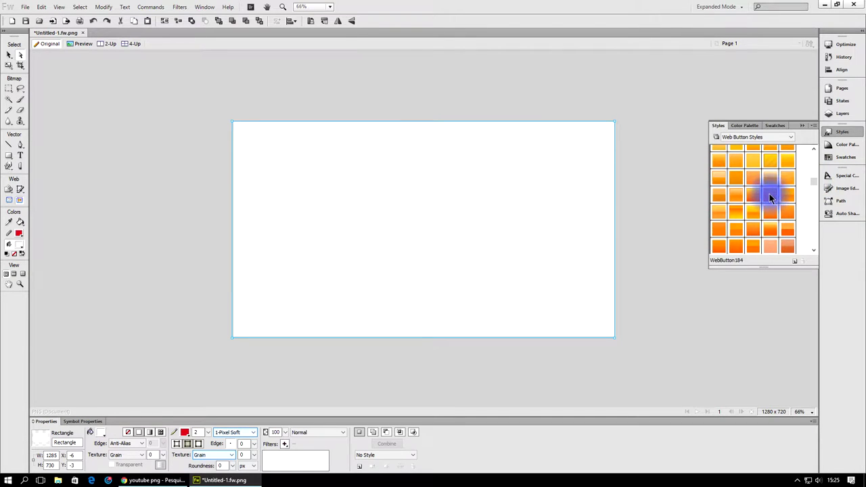
pyautogui.click(770, 163)
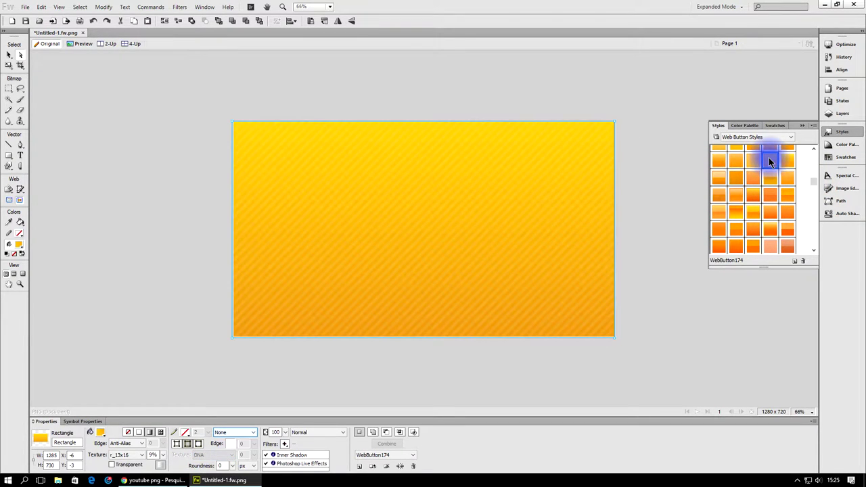
pyautogui.click(636, 86)
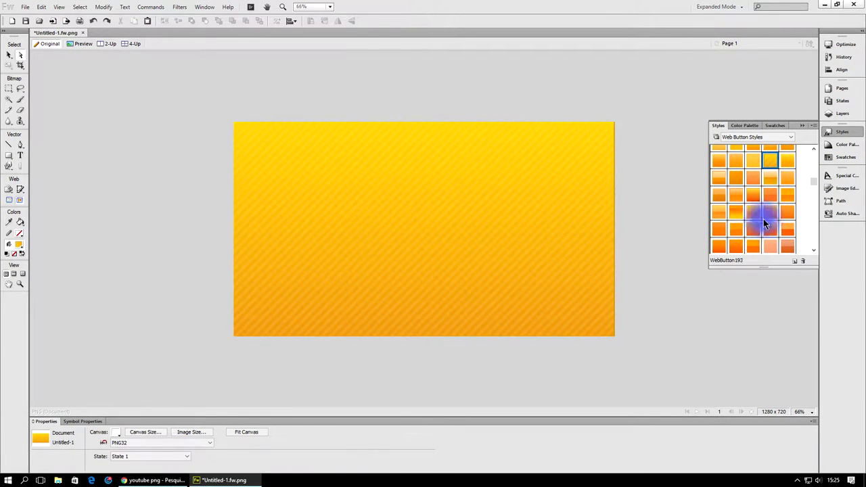
# Try the dark styles WebButton534 and WebButton530 on the background rectangle, and settle on the black gradient WebButton536.
pyautogui.moveTo(814, 184); pyautogui.dragTo(813, 237)
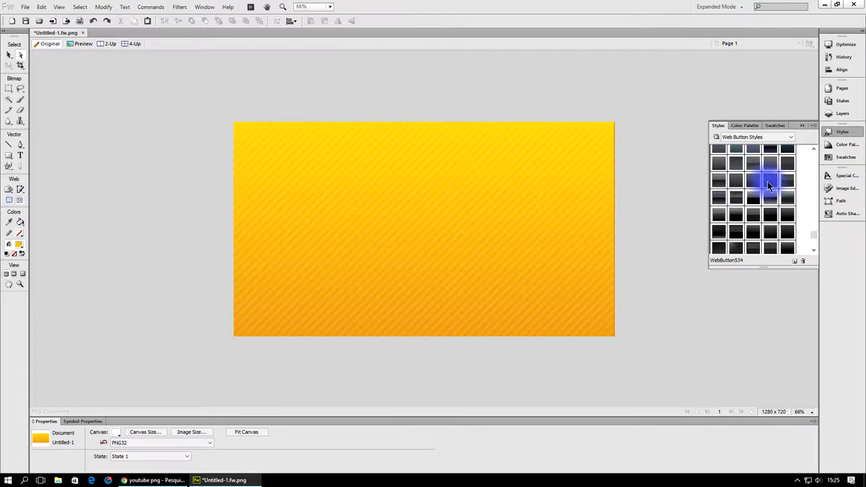
pyautogui.click(574, 218)
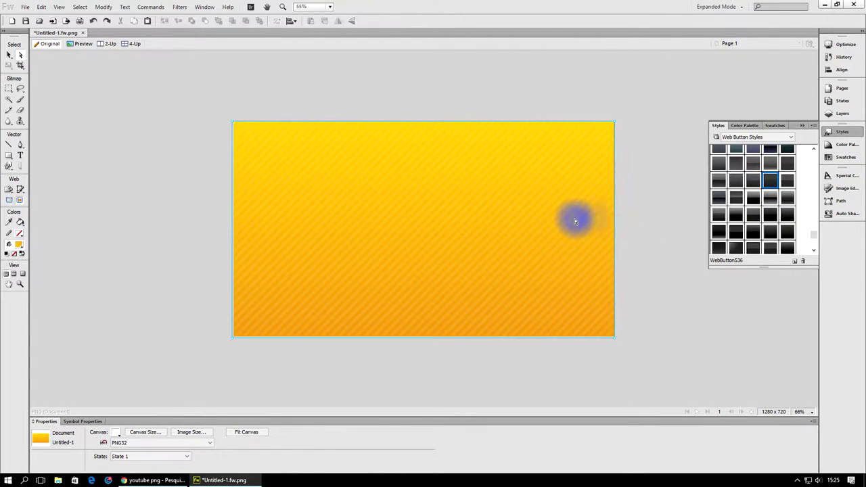
pyautogui.click(774, 181)
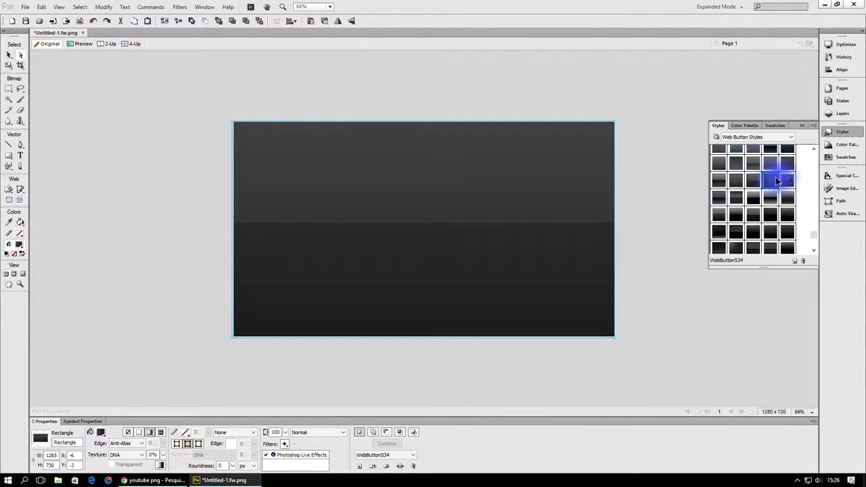
pyautogui.click(787, 166)
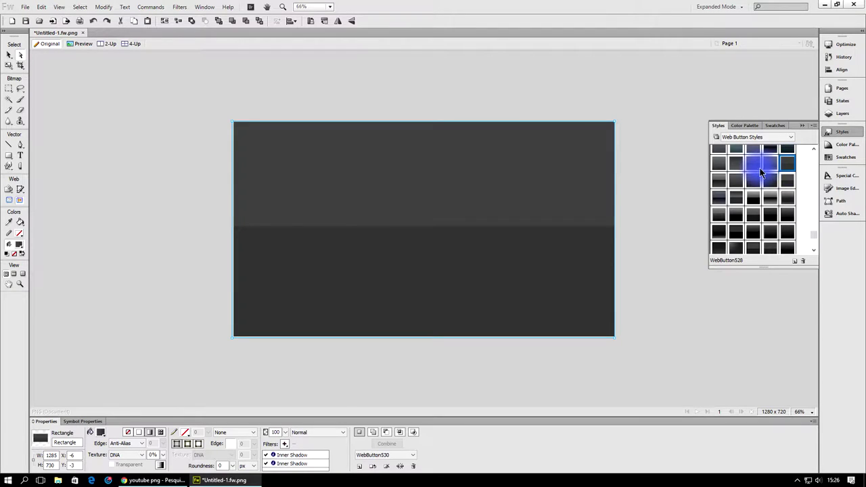
pyautogui.click(788, 232)
pyautogui.click(645, 110)
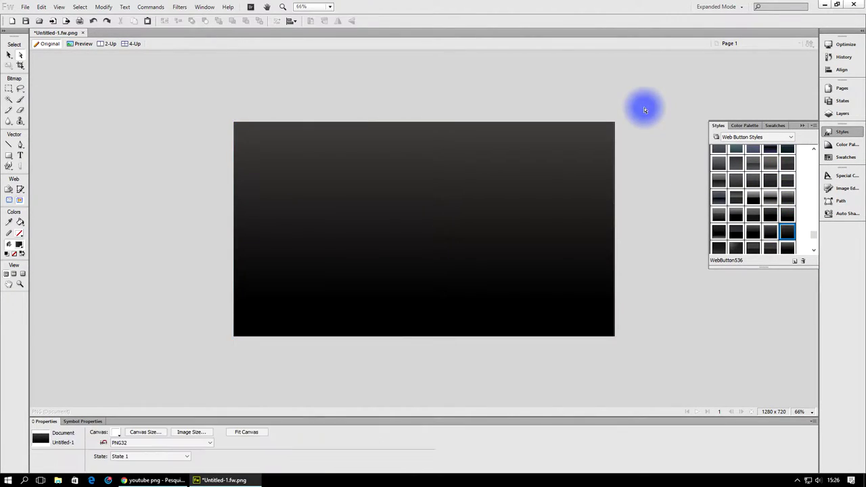
# Import the Youtube-PNG-Clipart image from the desktop and place it on the canvas.
pyautogui.hotkey('ctrl', 'r')
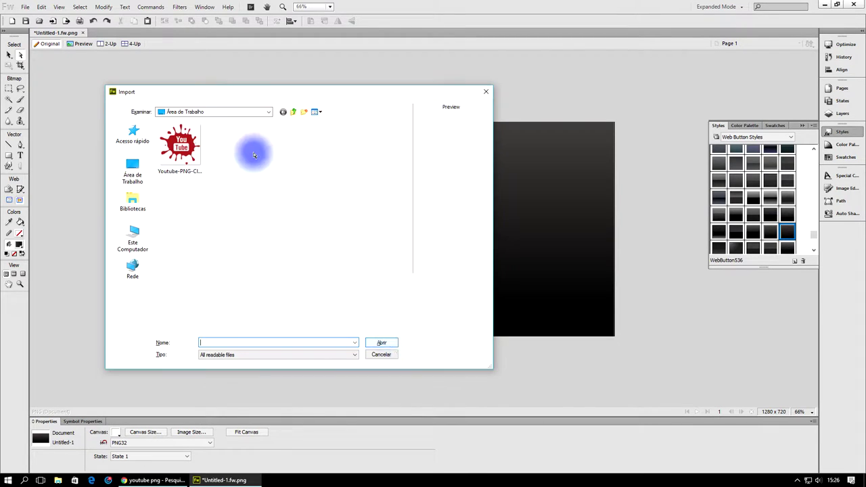
pyautogui.click(191, 151)
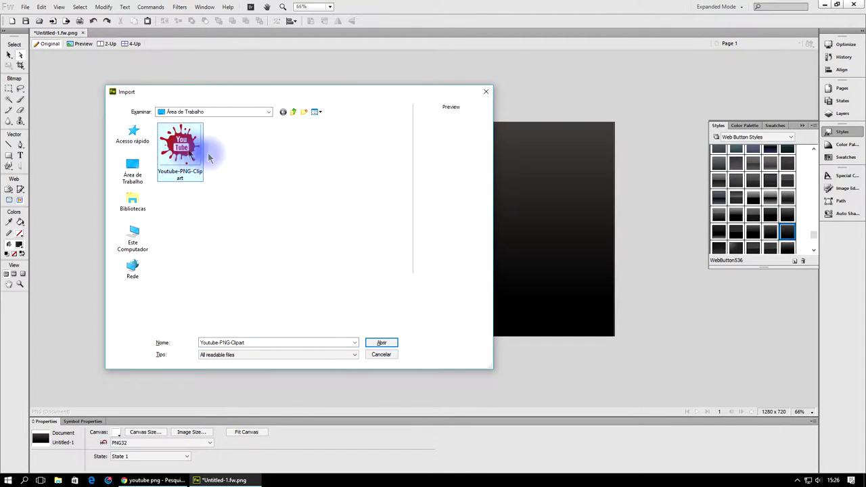
pyautogui.click(381, 343)
pyautogui.click(345, 193)
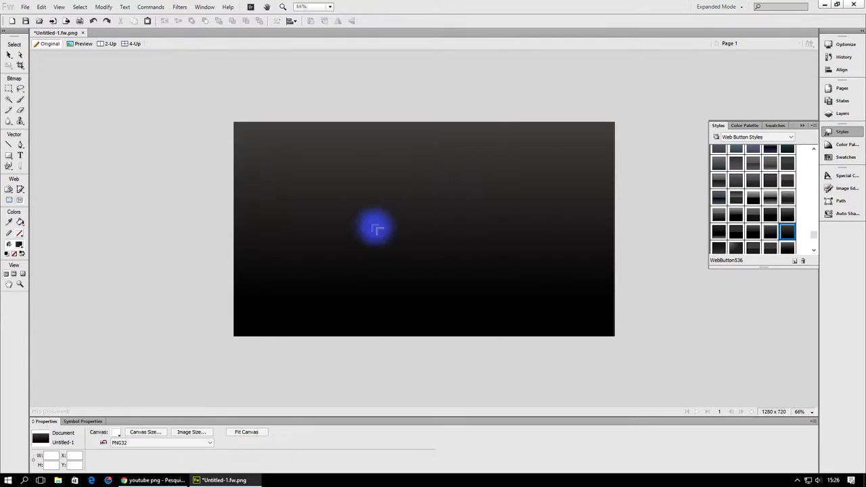
# Move the YouTube logo to the canvas's lower-right corner and scale it down to about 219 × 224 px.
pyautogui.moveTo(297, 166); pyautogui.dragTo(555, 276)
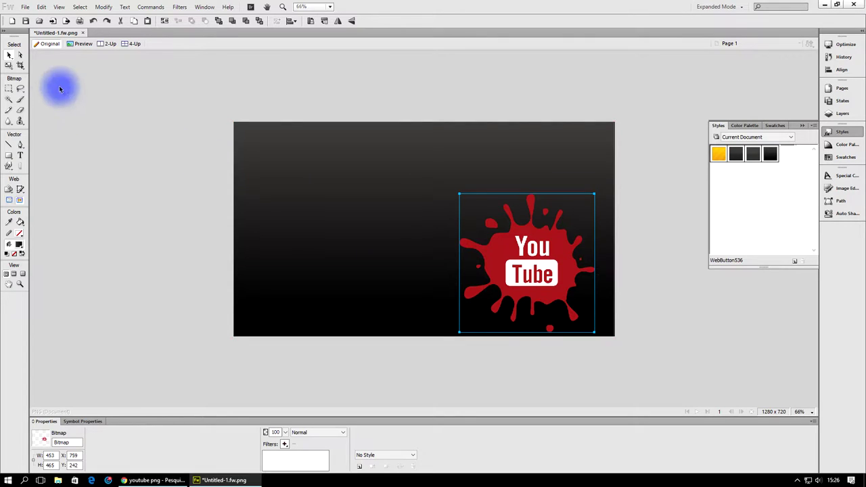
pyautogui.click(9, 65)
pyautogui.moveTo(460, 195); pyautogui.dragTo(587, 304)
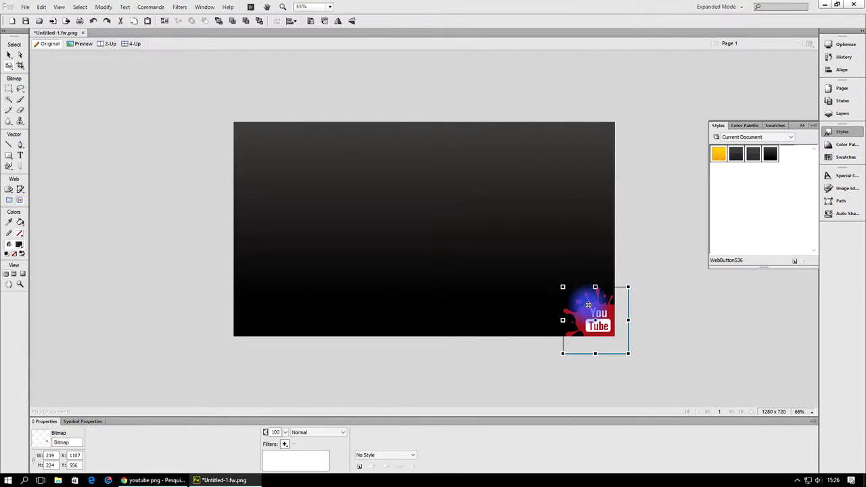
# Add the title text "Como criar miniatura para o YouTube" in a text block about 1181 px wide across the upper canvas.
pyautogui.click(21, 155)
pyautogui.moveTo(252, 134); pyautogui.dragTo(603, 290)
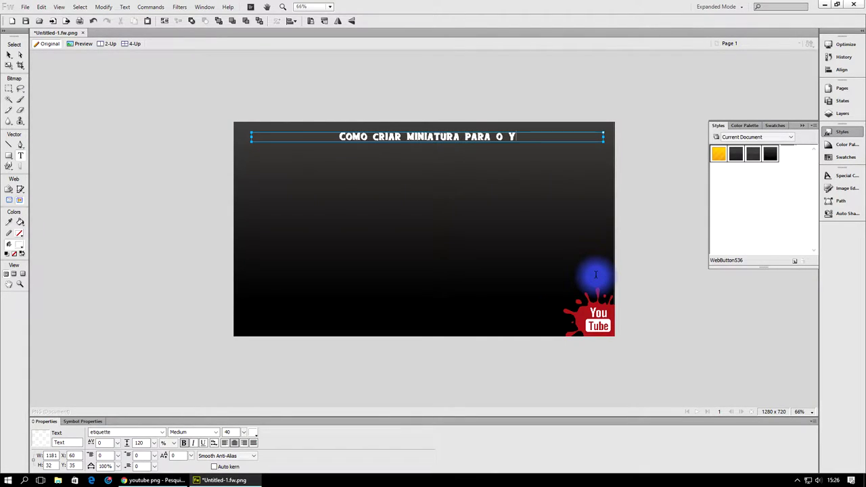
pyautogui.write('UT')
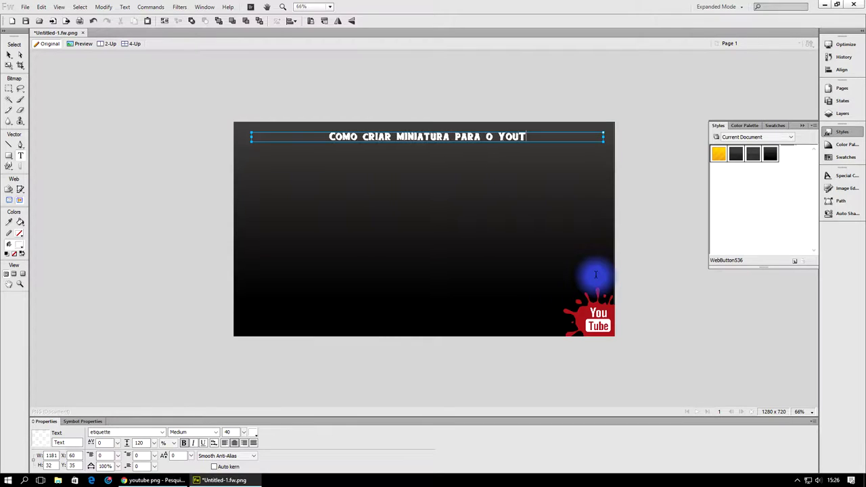
pyautogui.write('UBE')
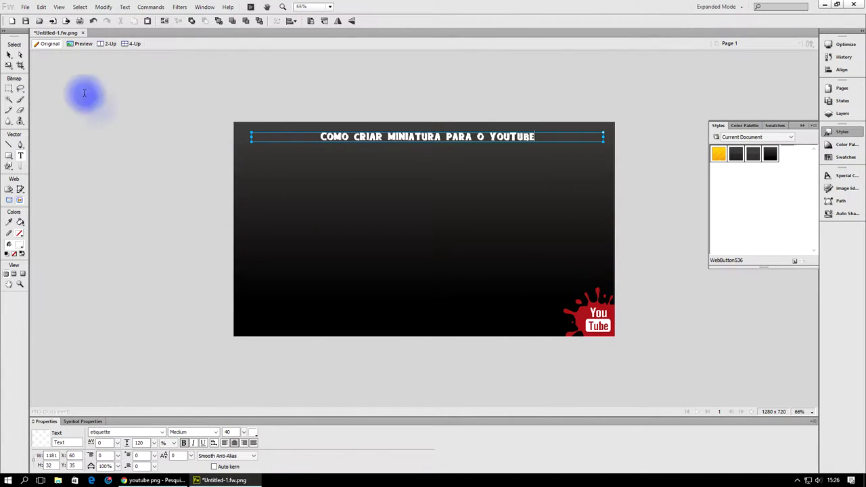
# Set the title text's font size to 150.
pyautogui.click(22, 60)
pyautogui.click(367, 135)
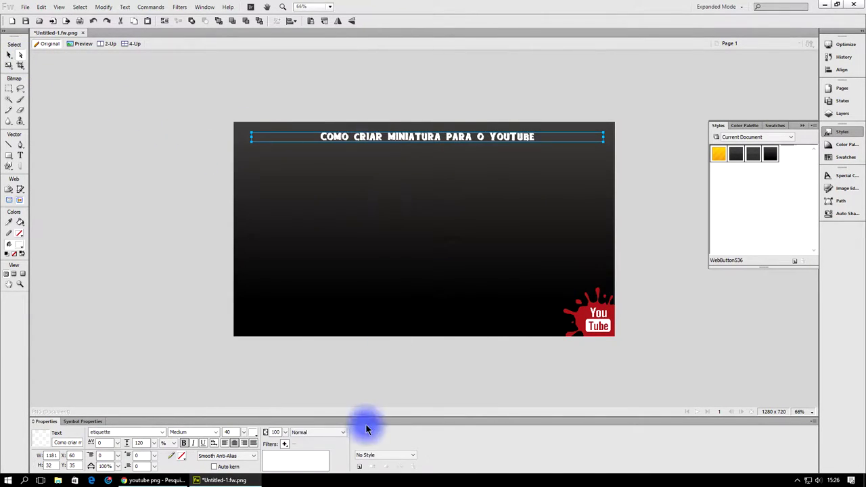
pyautogui.doubleClick(228, 432)
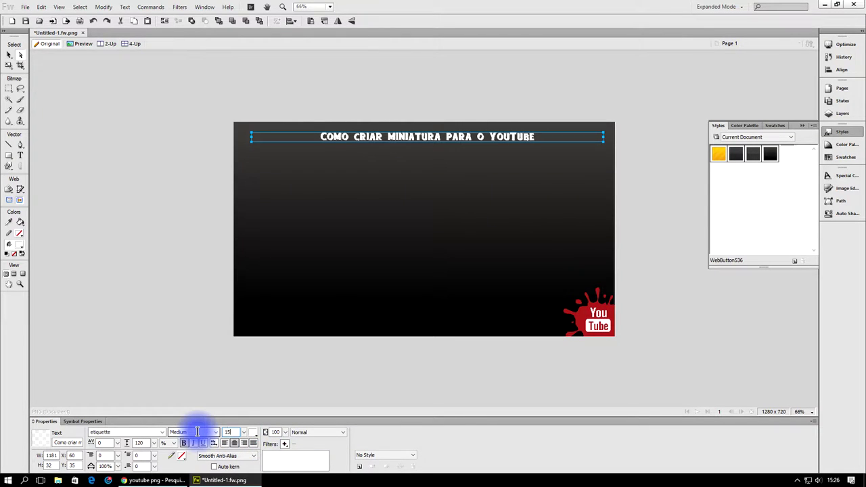
pyautogui.write('150')
pyautogui.press('Return')
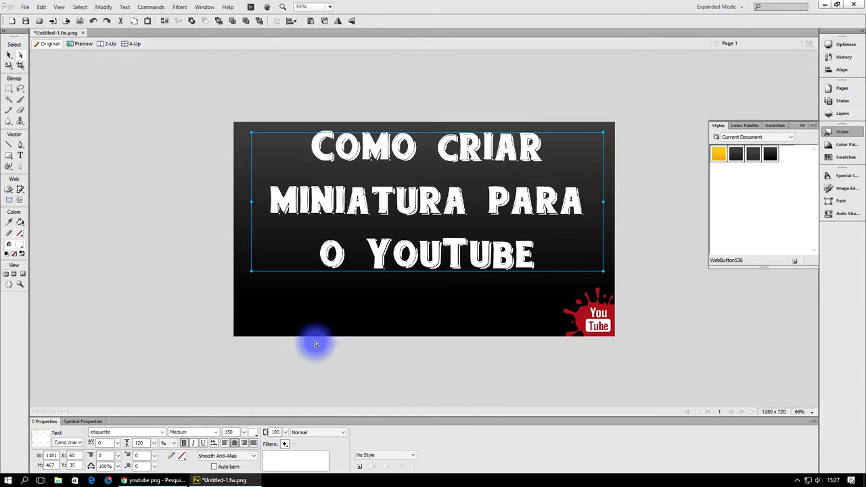
# Position the title text at about X 47, Y 75 and move the YouTube logo up and left, fully inside the canvas.
pyautogui.moveTo(390, 258); pyautogui.dragTo(387, 251)
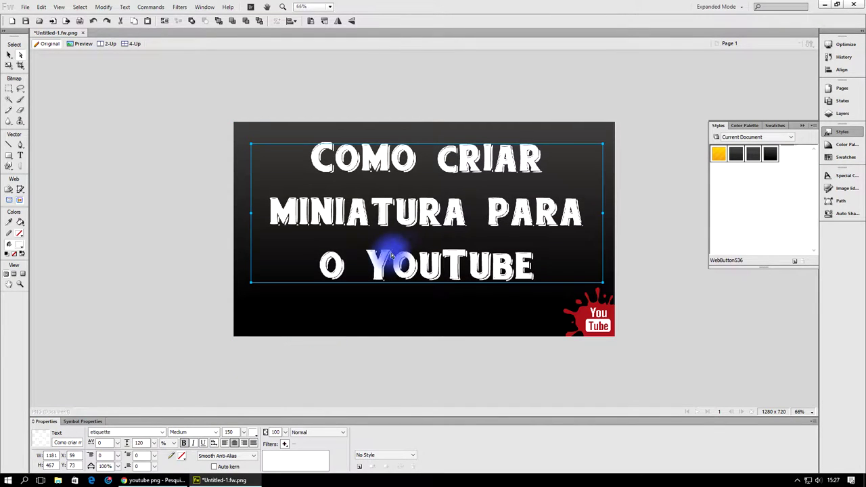
pyautogui.click(107, 441)
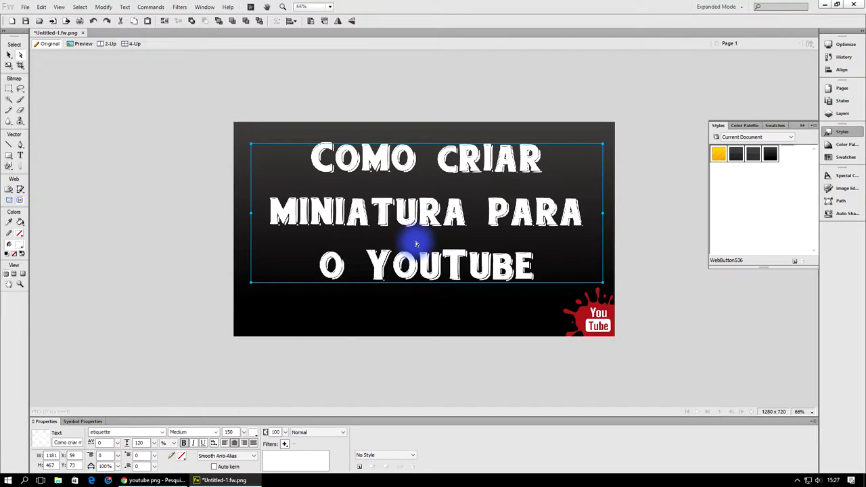
pyautogui.moveTo(423, 224)
pyautogui.mouseDown()
pyautogui.moveTo(408, 219)
pyautogui.moveTo(416, 219)
pyautogui.mouseUp()
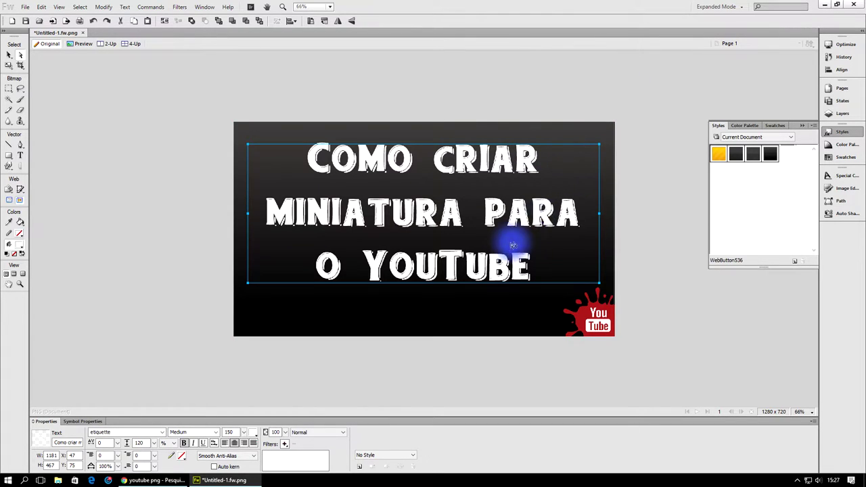
pyautogui.click(561, 109)
pyautogui.moveTo(594, 303); pyautogui.dragTo(571, 295)
pyautogui.click(663, 82)
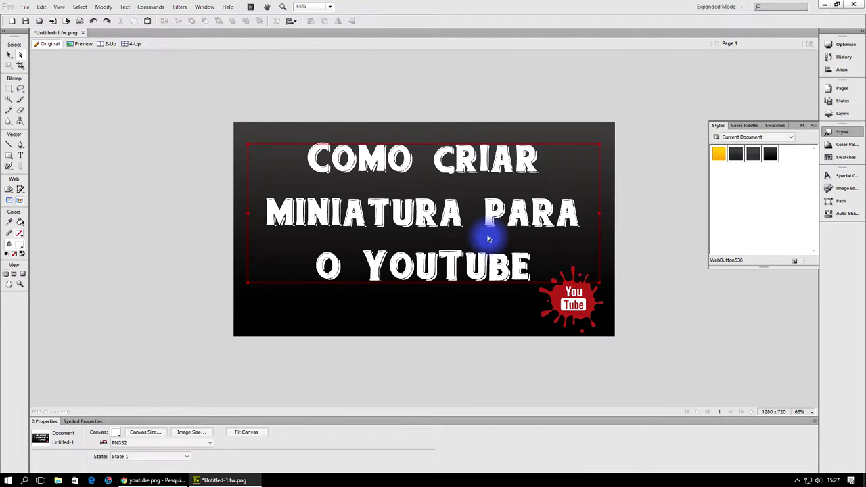
# Set the title text's colour to orange #FF8000, keeping the etiquette font.
pyautogui.click(526, 210)
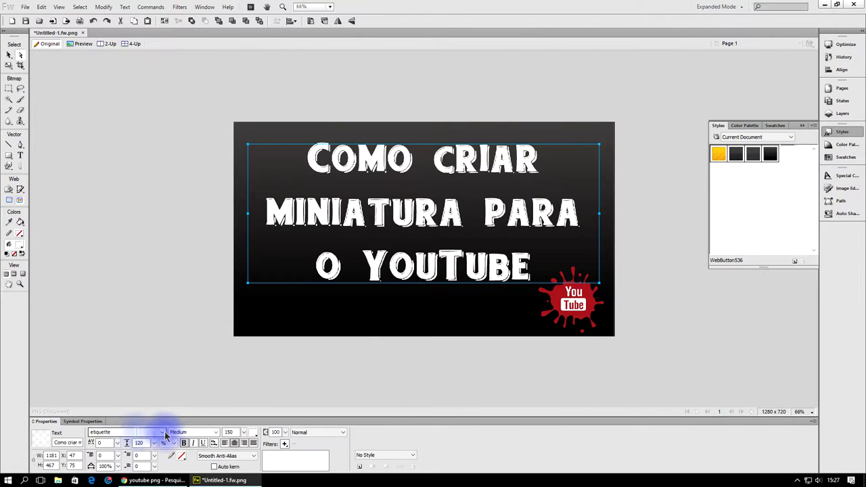
pyautogui.click(162, 432)
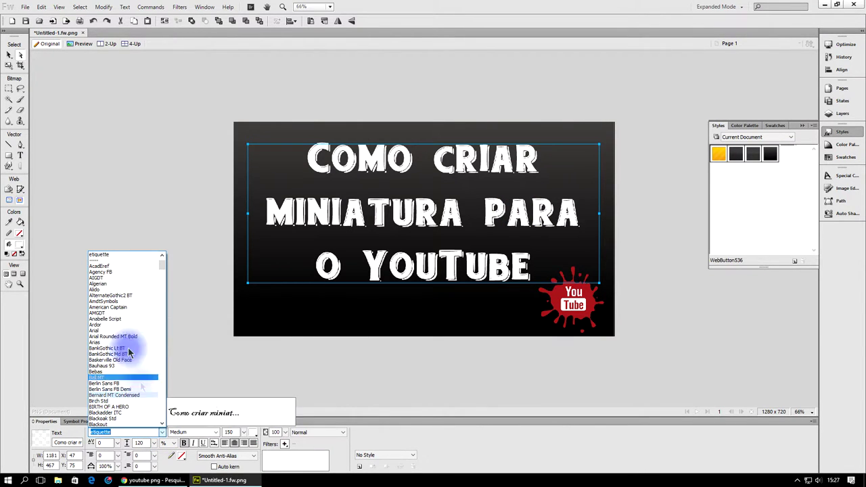
pyautogui.click(174, 88)
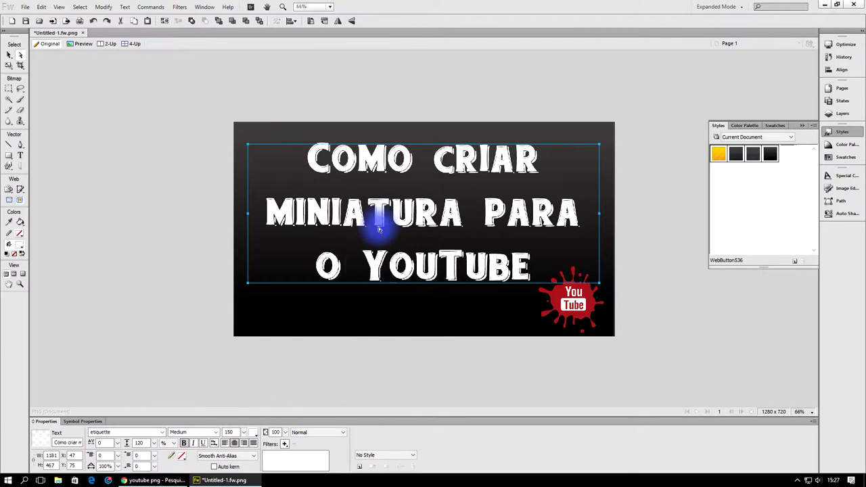
pyautogui.click(254, 436)
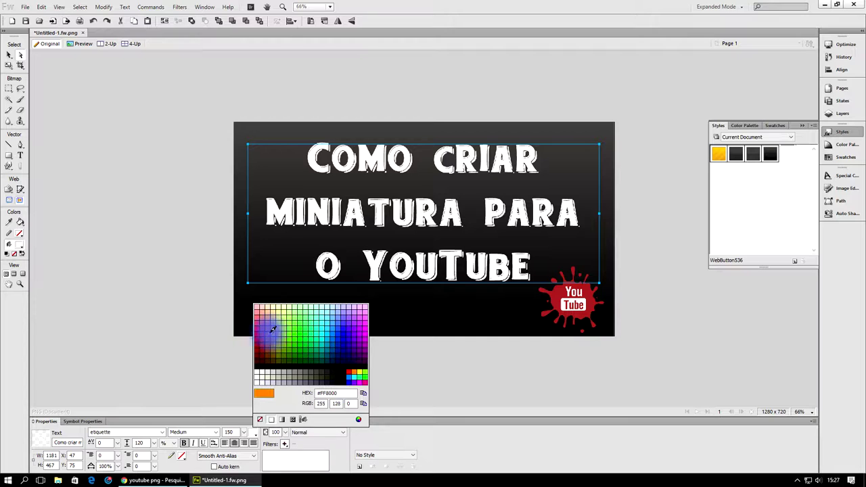
pyautogui.click(272, 330)
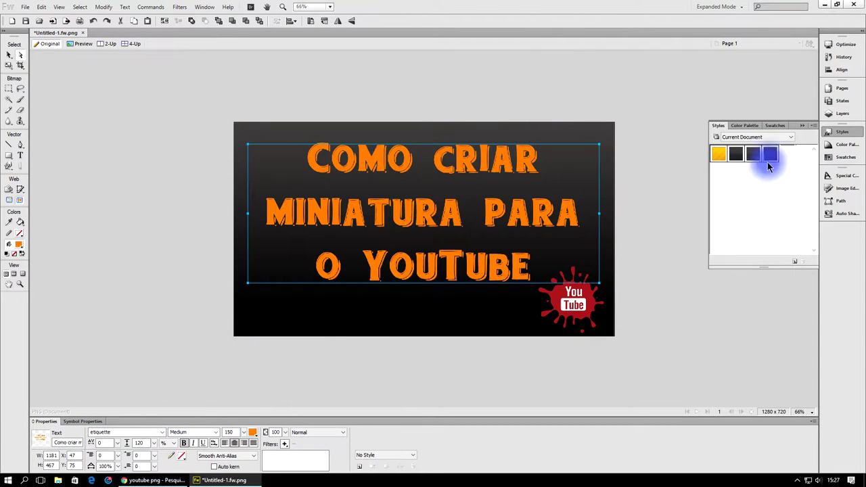
# Try the red Web Button Styles WebButton228, WebButton238, WebButton239 and WebButton240 on the title text, and settle on WebButton245.
pyautogui.click(785, 137)
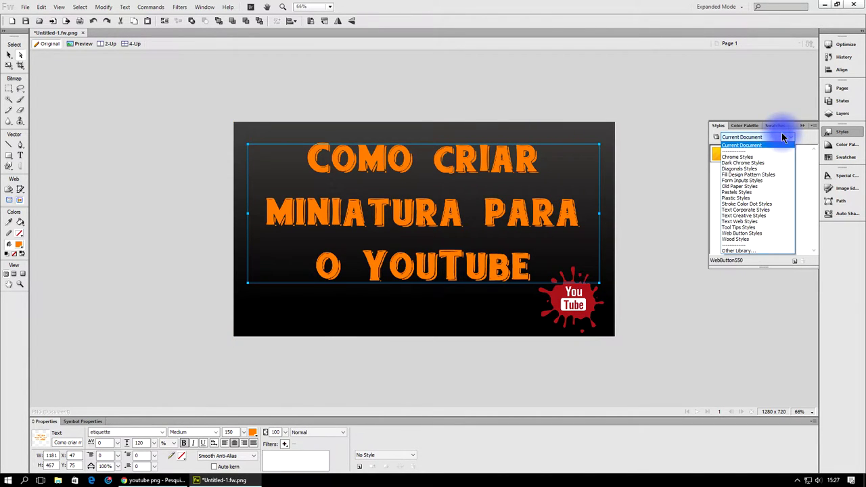
pyautogui.click(748, 233)
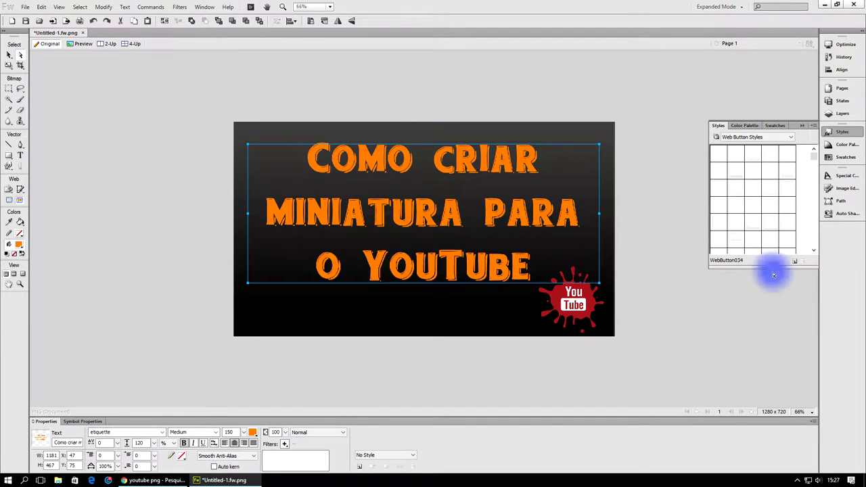
pyautogui.moveTo(814, 164); pyautogui.dragTo(816, 195)
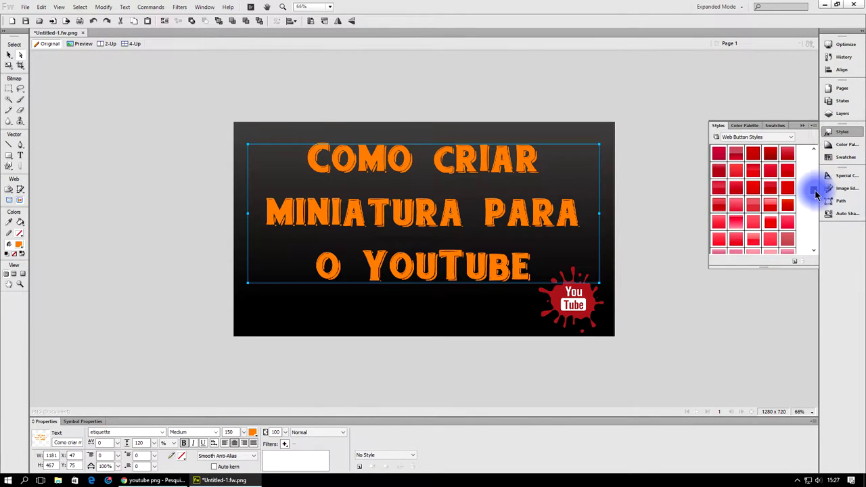
pyautogui.click(756, 157)
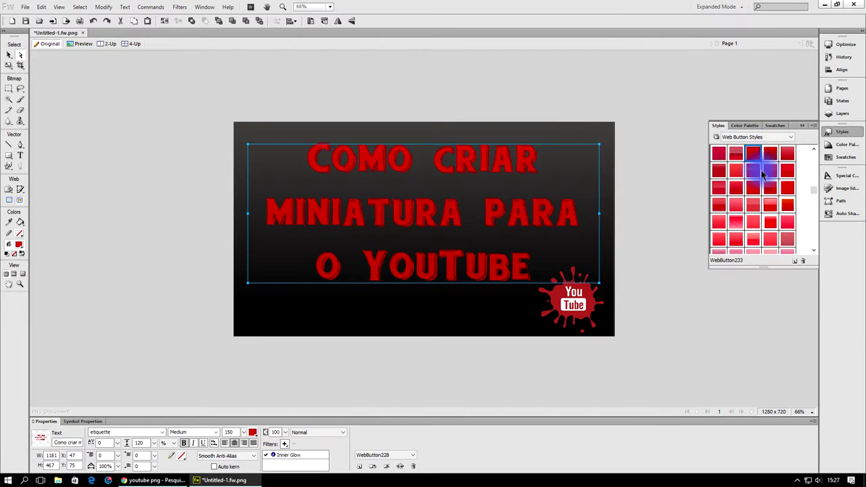
pyautogui.click(755, 189)
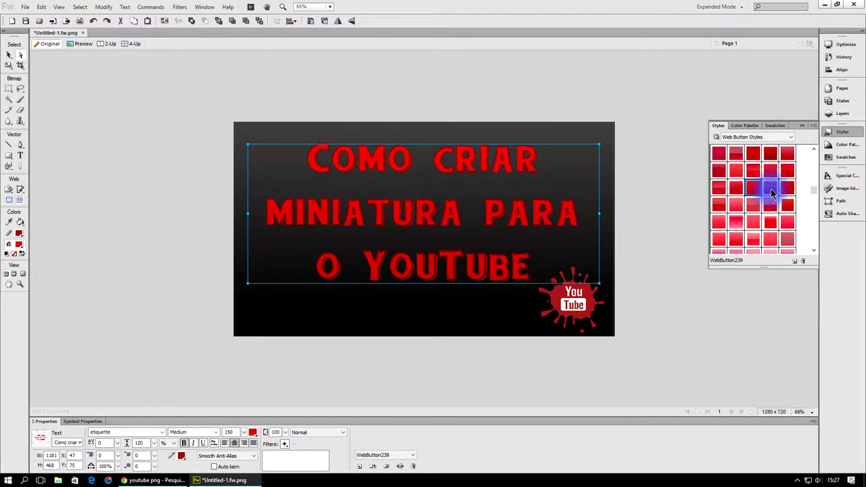
pyautogui.click(771, 193)
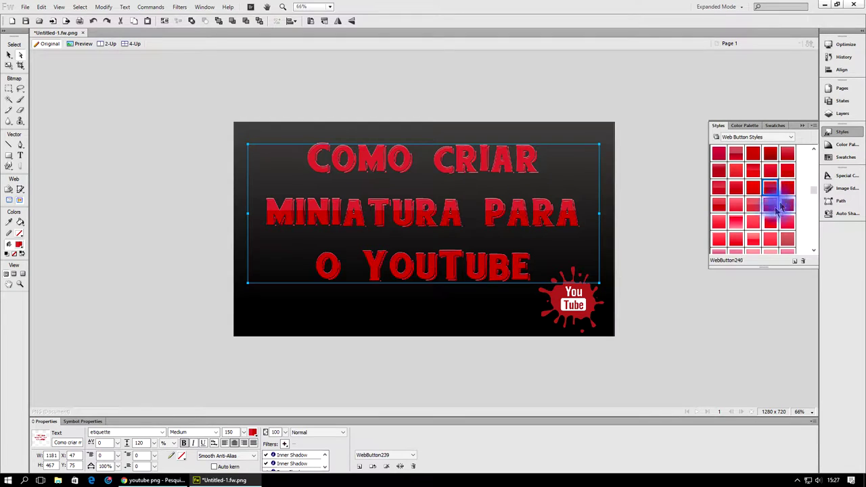
pyautogui.click(787, 191)
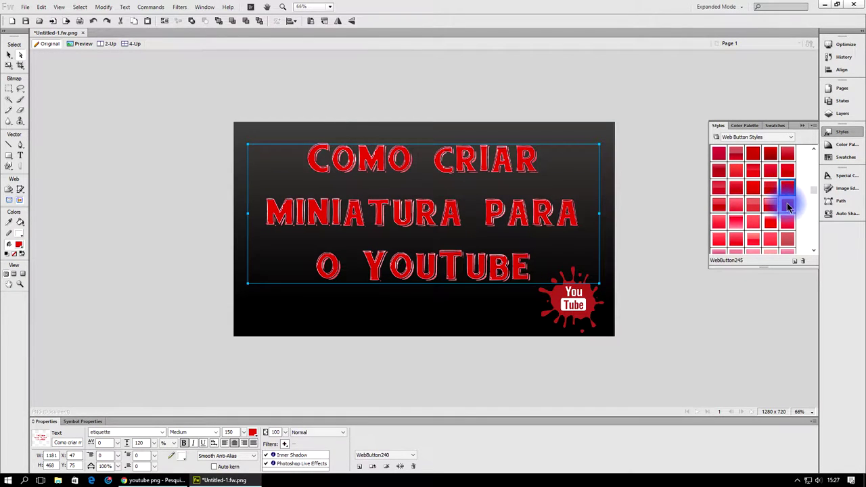
pyautogui.click(788, 207)
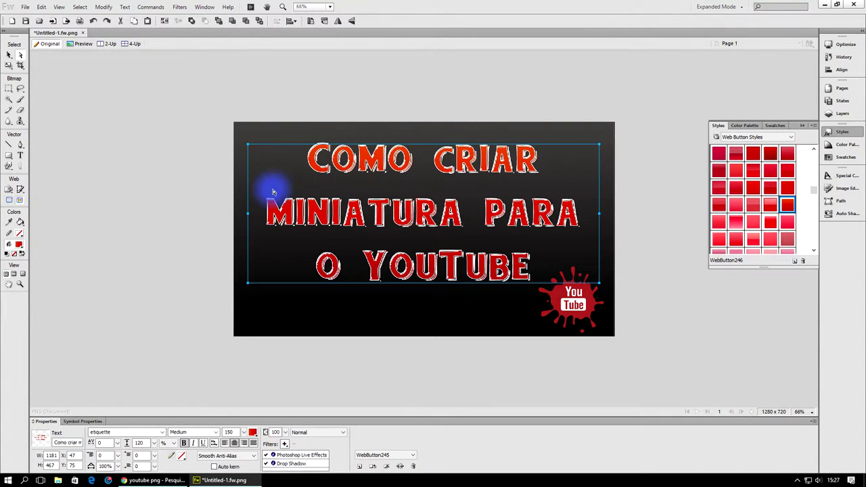
# Skew the title text so its left side is taller than its right side, and reposition it within the canvas.
pyautogui.moveTo(345, 208)
pyautogui.mouseDown()
pyautogui.moveTo(338, 190)
pyautogui.moveTo(351, 195)
pyautogui.mouseUp()
pyautogui.click(9, 65)
pyautogui.click(10, 68)
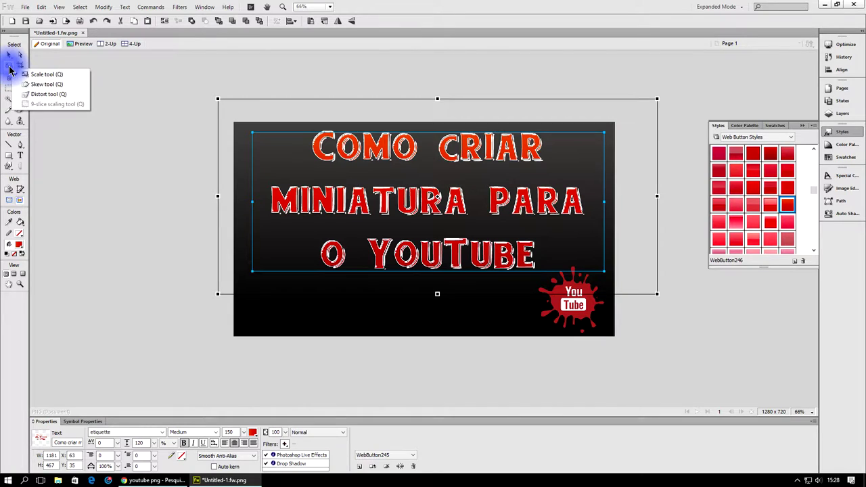
pyautogui.click(31, 84)
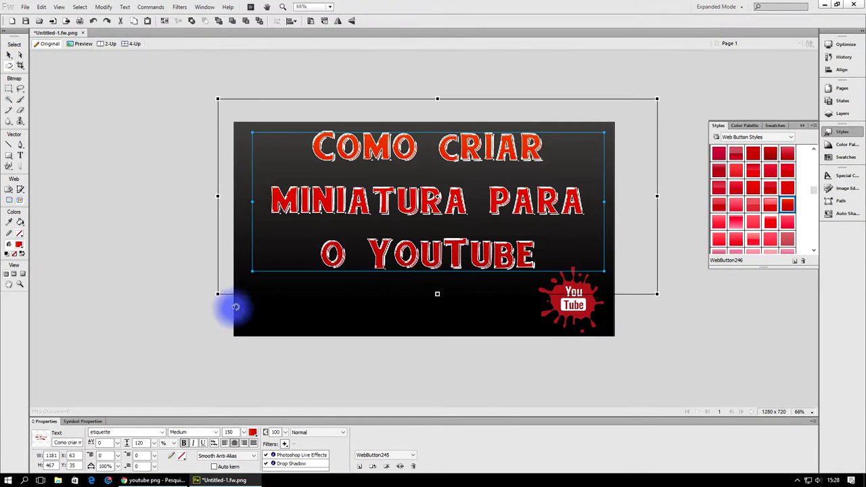
pyautogui.moveTo(217, 297); pyautogui.dragTo(225, 341)
pyautogui.moveTo(354, 239); pyautogui.dragTo(268, 182)
pyautogui.click(19, 54)
pyautogui.click(99, 117)
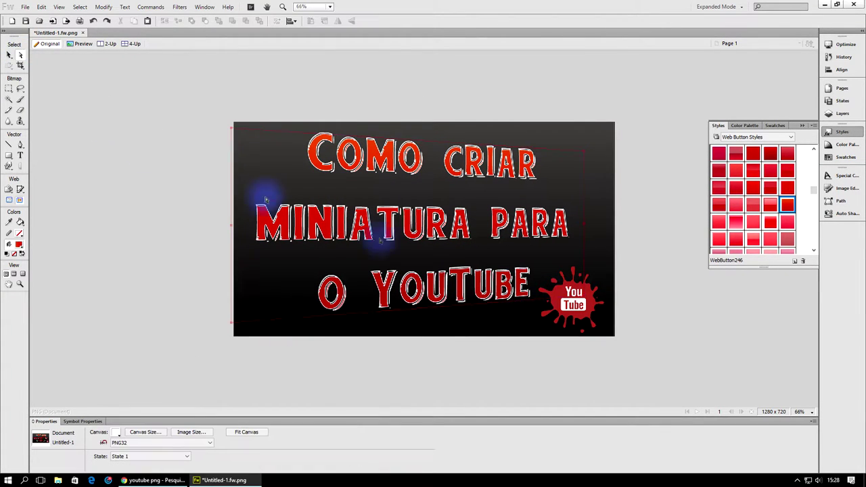
# Shift the skewed title text slightly up and left, to about X -51, Y 7.
pyautogui.click(582, 305)
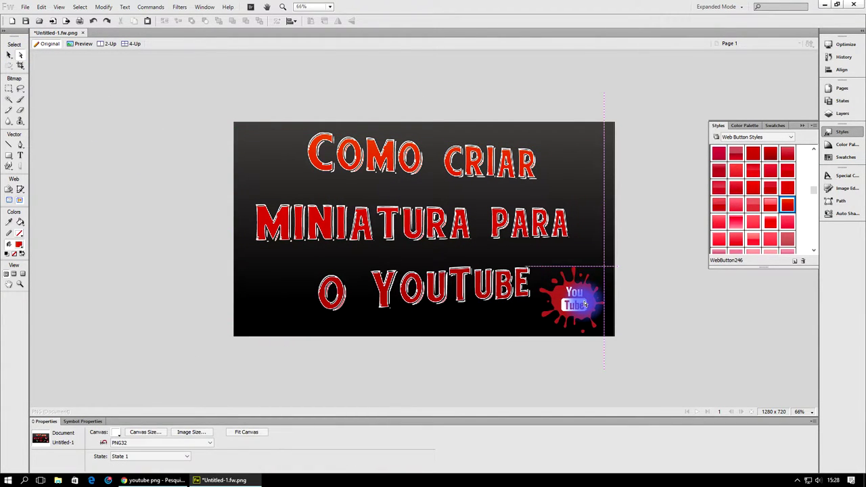
pyautogui.click(635, 150)
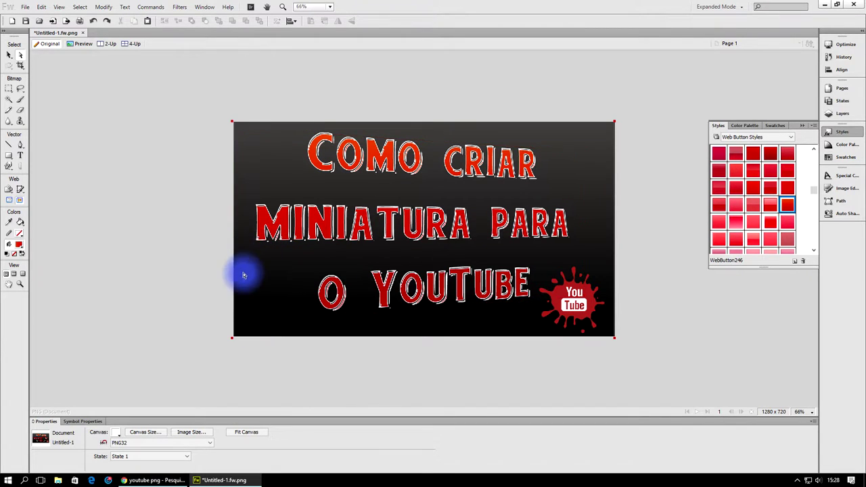
pyautogui.hotkey('ctrl', 'z')
pyautogui.moveTo(421, 228); pyautogui.dragTo(416, 224)
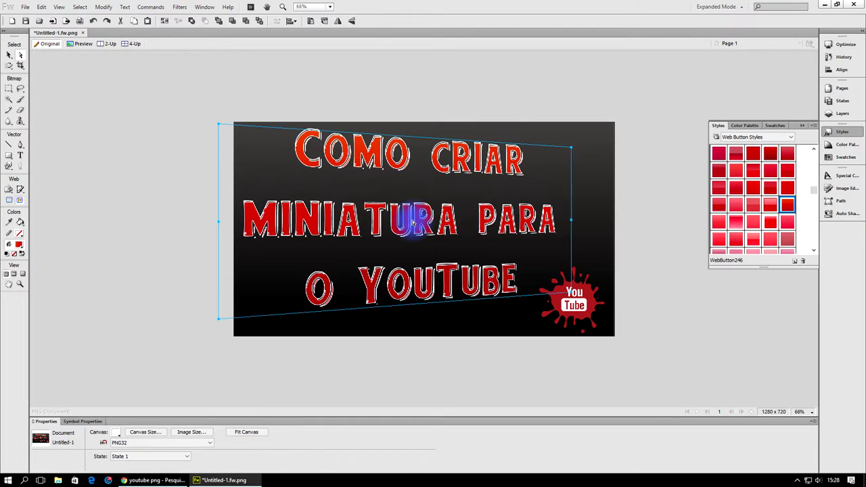
pyautogui.click(594, 293)
# Add a red Glow filter to the title text and increase the glow's width.
pyautogui.click(507, 213)
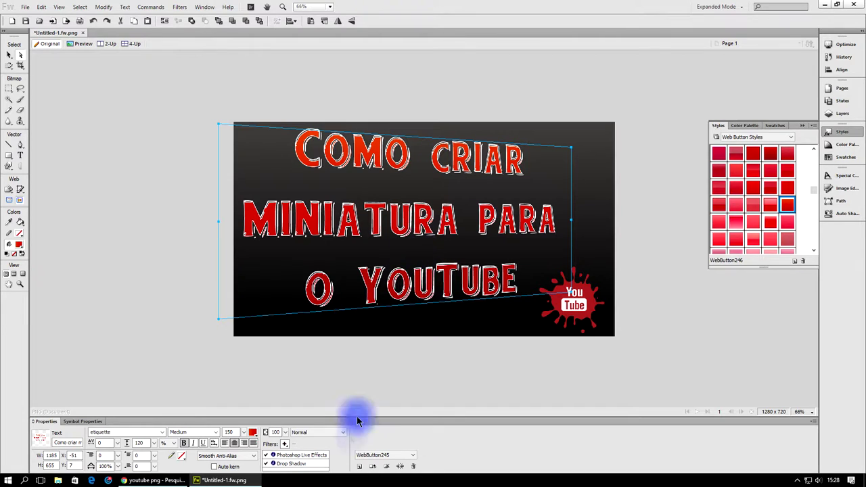
pyautogui.click(284, 444)
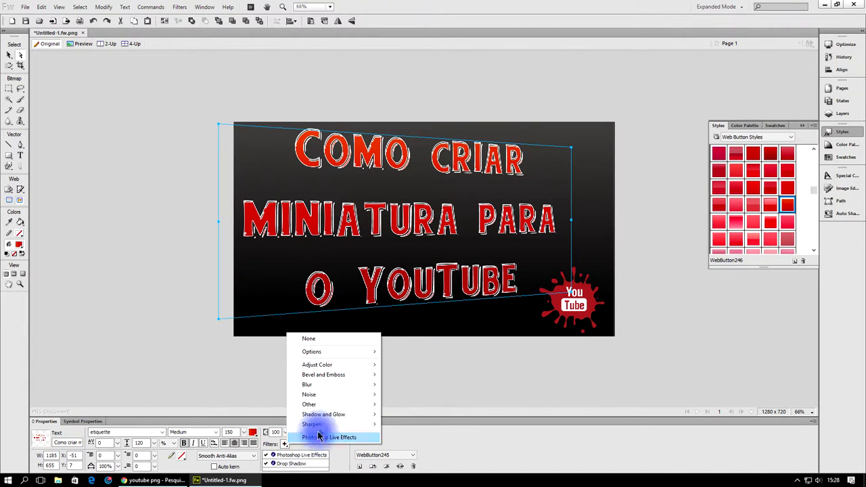
pyautogui.moveTo(321, 409)
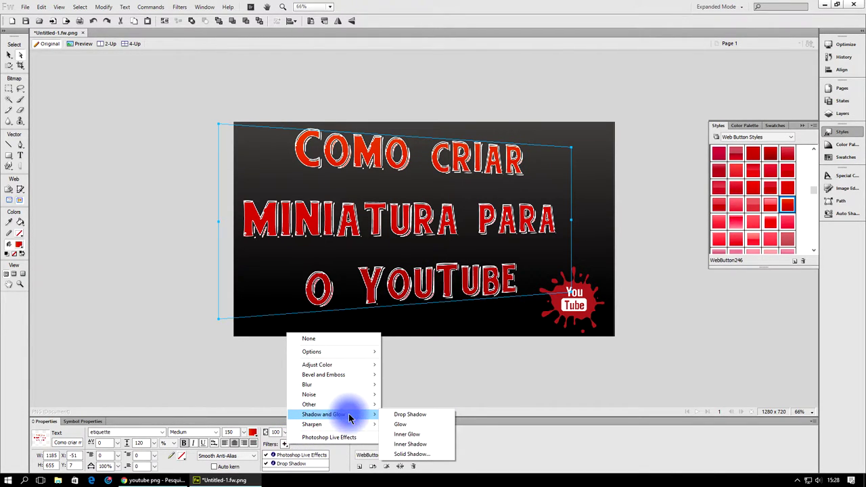
pyautogui.click(414, 425)
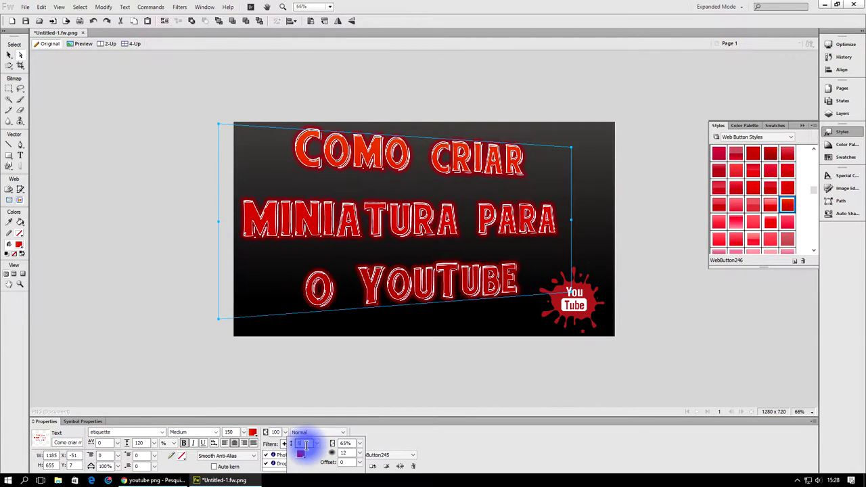
pyautogui.doubleClick(301, 443)
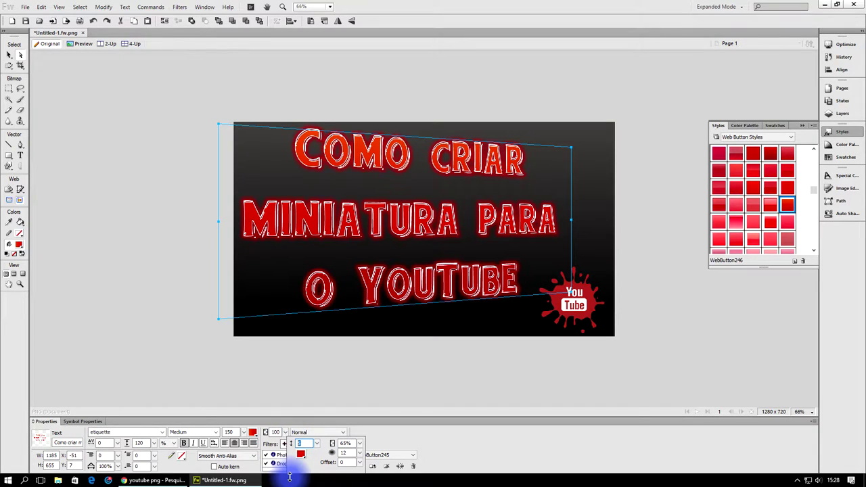
pyautogui.press('Return')
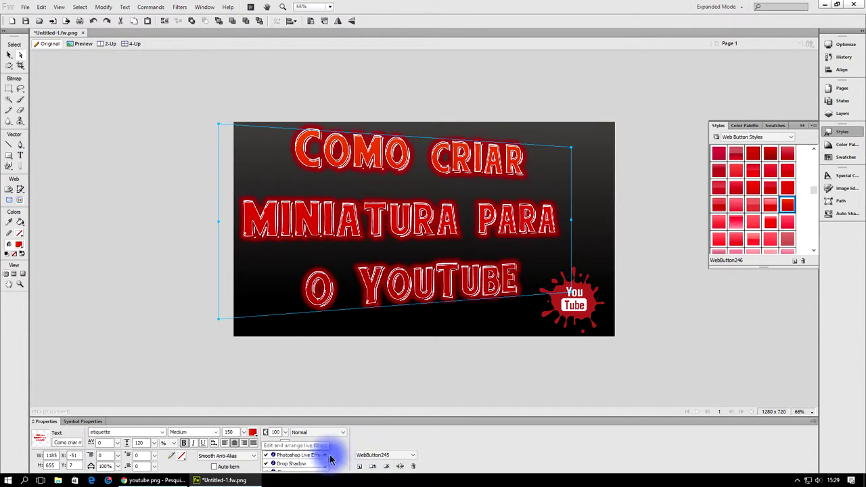
# Edit the existing Glow filter on the title text to make the red glow stronger.
pyautogui.scroll(-1, 284, 460)
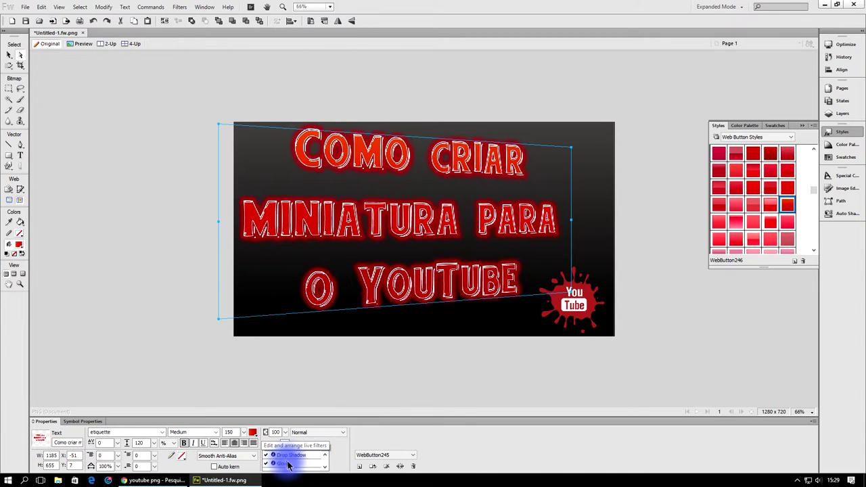
pyautogui.doubleClick(287, 464)
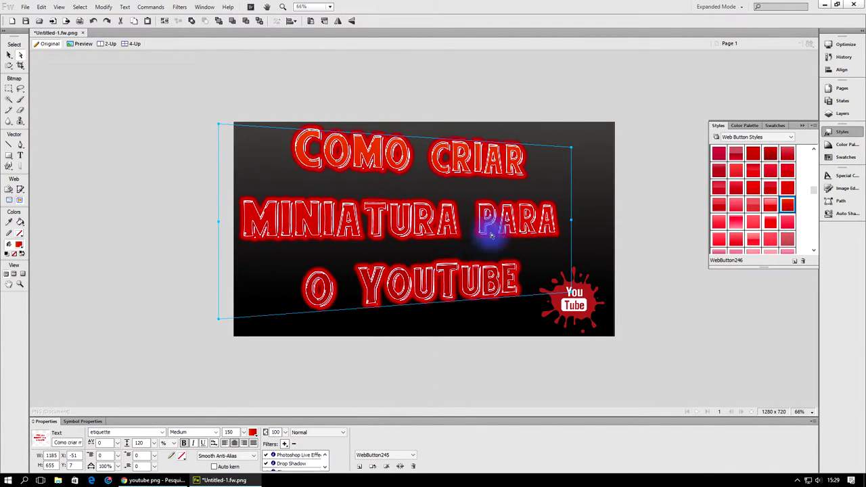
# Try shifting the title text to the left, and undo the moves.
pyautogui.moveTo(302, 222); pyautogui.dragTo(271, 223)
pyautogui.hotkey('ctrl', 'z')
pyautogui.hotkey('ctrl', 'y')
pyautogui.hotkey('ctrl', 'z')
pyautogui.moveTo(398, 228); pyautogui.dragTo(386, 229)
pyautogui.hotkey('ctrl', 'z')
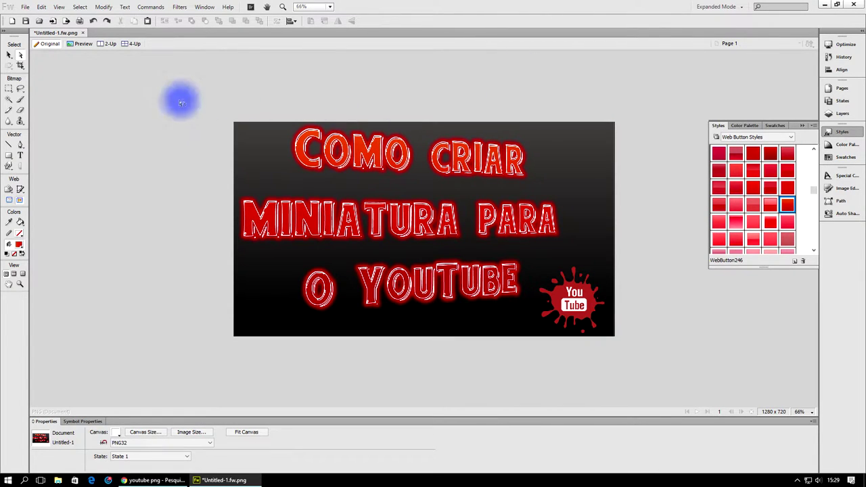
# Draw a red rectangle about 226 × 53 px overlapping the canvas's upper-left corner, and place a copy over the upper-right corner.
pyautogui.click(8, 157)
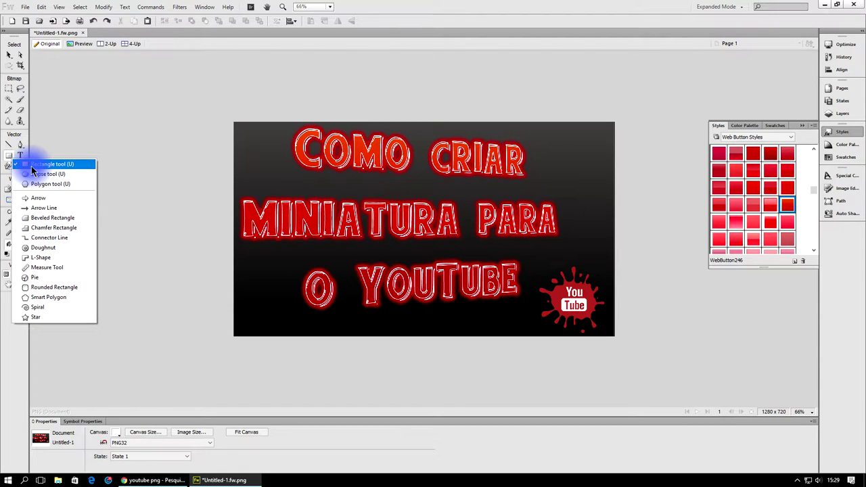
pyautogui.click(68, 164)
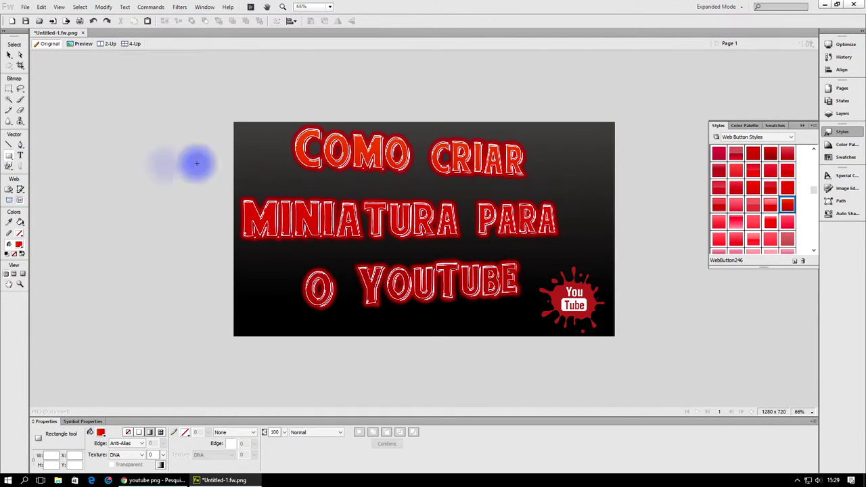
pyautogui.moveTo(204, 100); pyautogui.dragTo(272, 114)
pyautogui.click(8, 55)
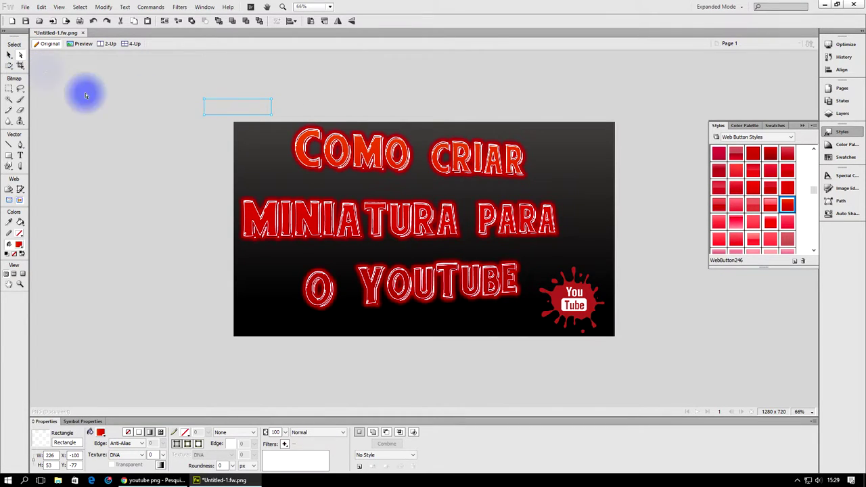
pyautogui.moveTo(232, 109); pyautogui.dragTo(237, 131)
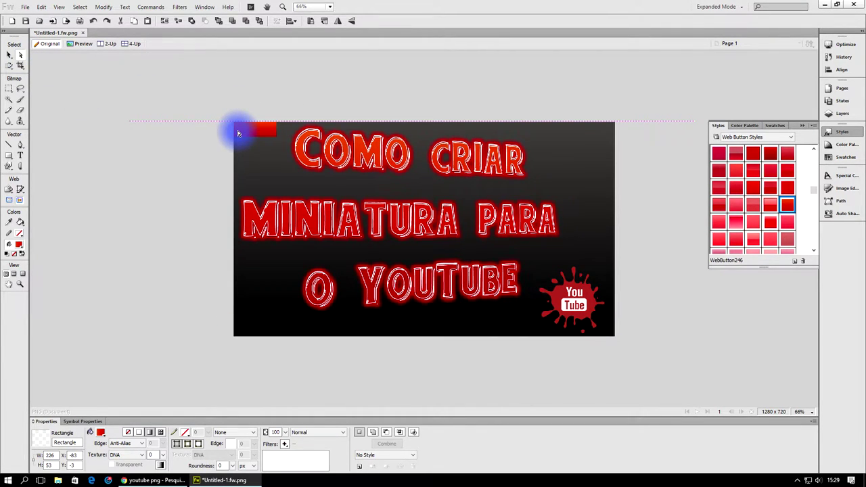
pyautogui.moveTo(230, 138); pyautogui.dragTo(217, 133)
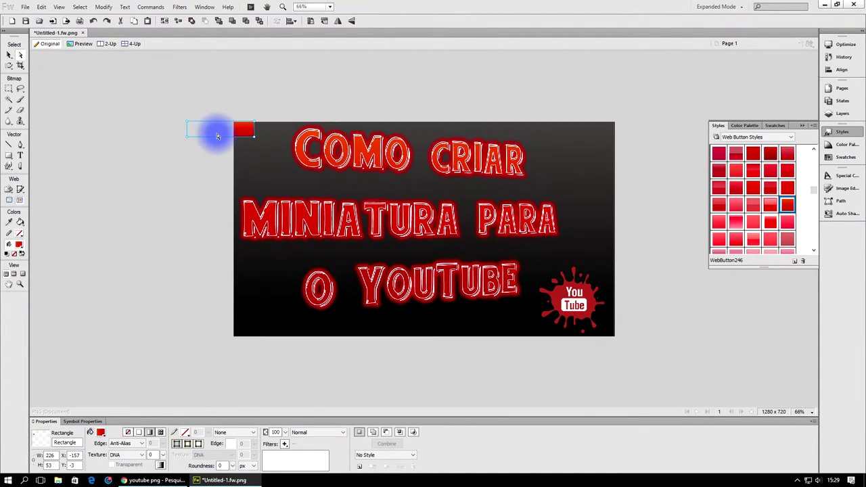
pyautogui.moveTo(232, 134); pyautogui.dragTo(640, 131)
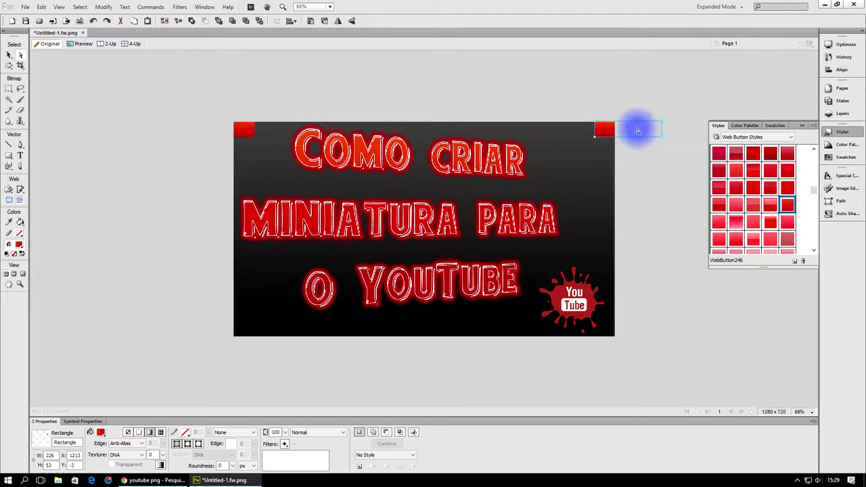
pyautogui.click(555, 80)
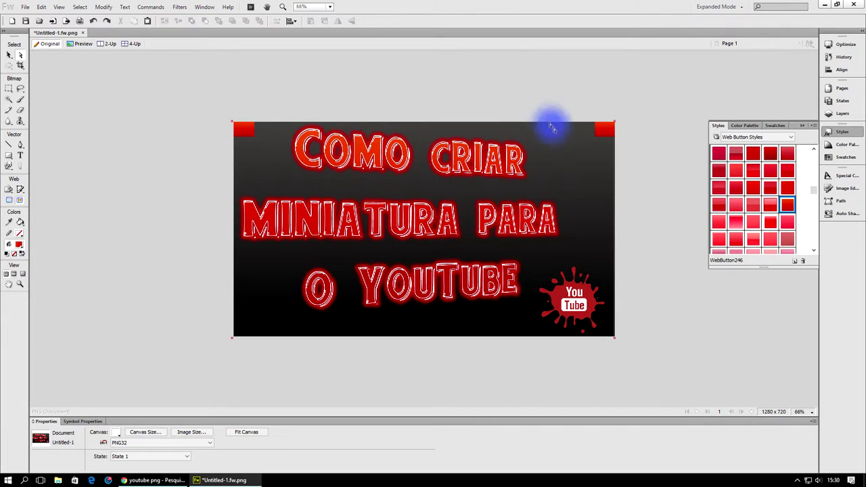
# Apply the Crosshatch 3 texture to the dark background rectangle with a texture amount of 10%.
pyautogui.click(584, 176)
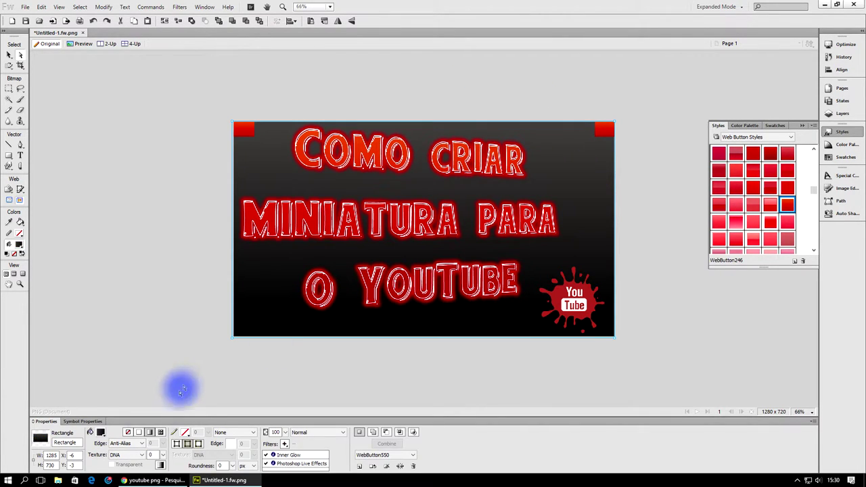
pyautogui.click(120, 455)
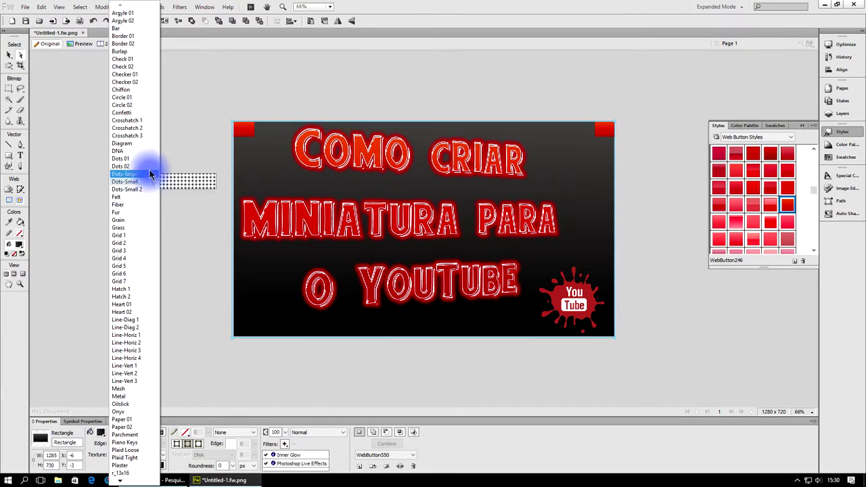
pyautogui.click(142, 136)
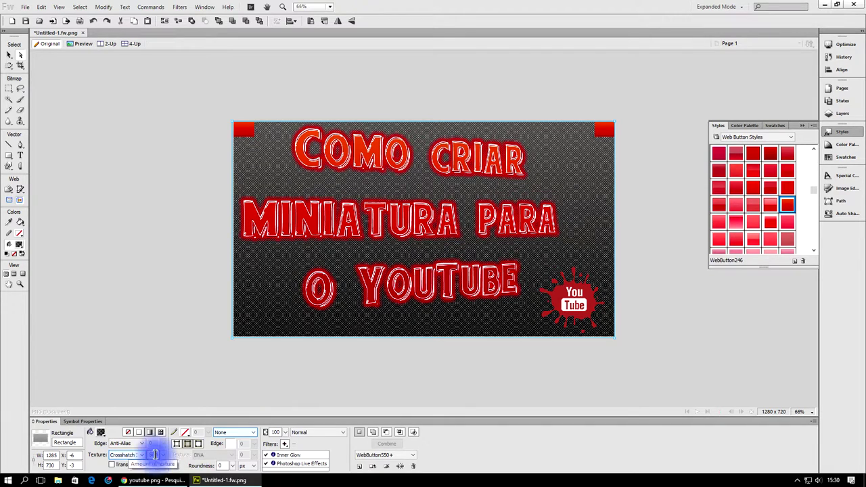
pyautogui.moveTo(155, 454); pyautogui.dragTo(134, 456)
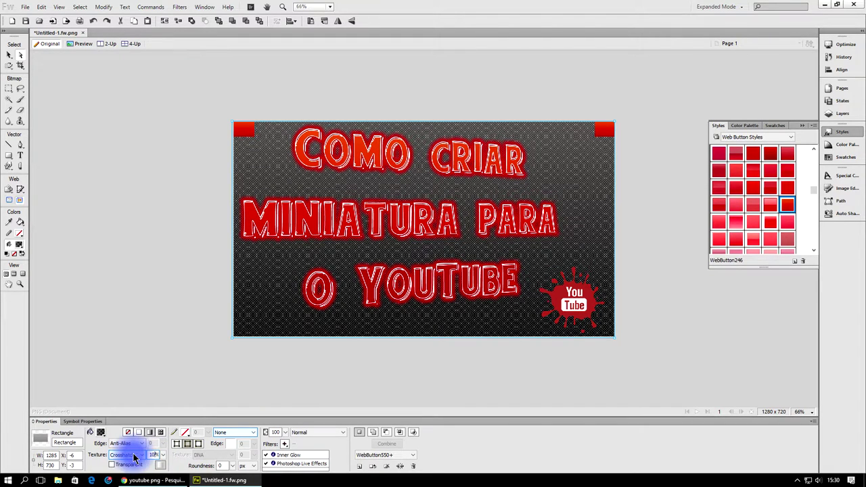
pyautogui.press('Return')
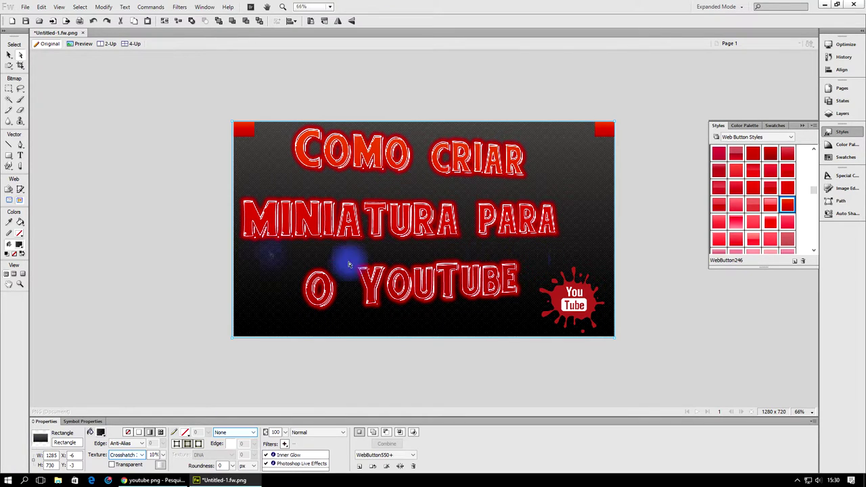
pyautogui.click(93, 170)
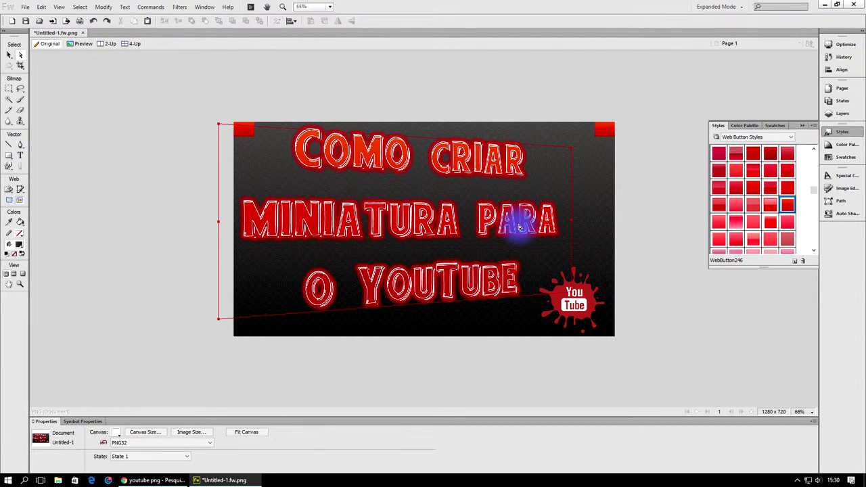
pyautogui.click(477, 88)
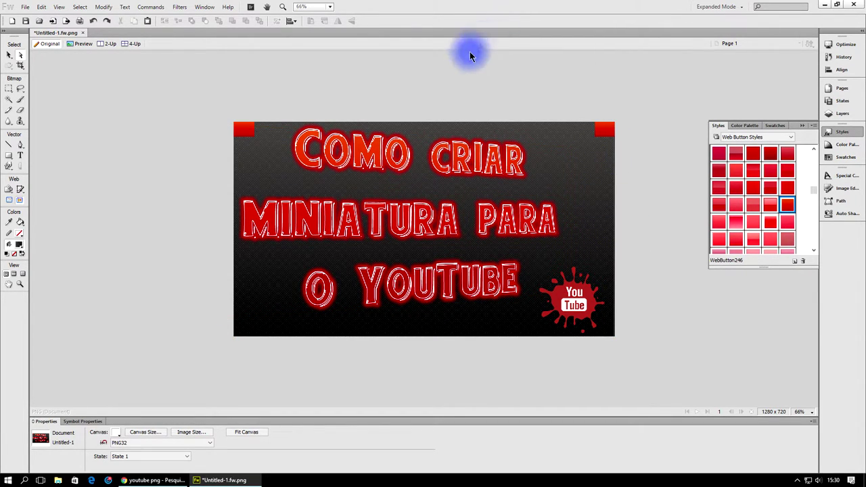
pyautogui.click(550, 149)
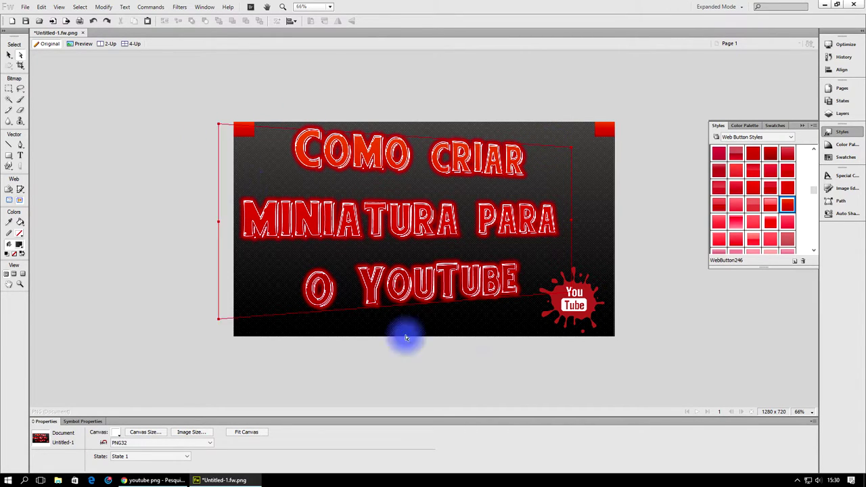
pyautogui.click(617, 290)
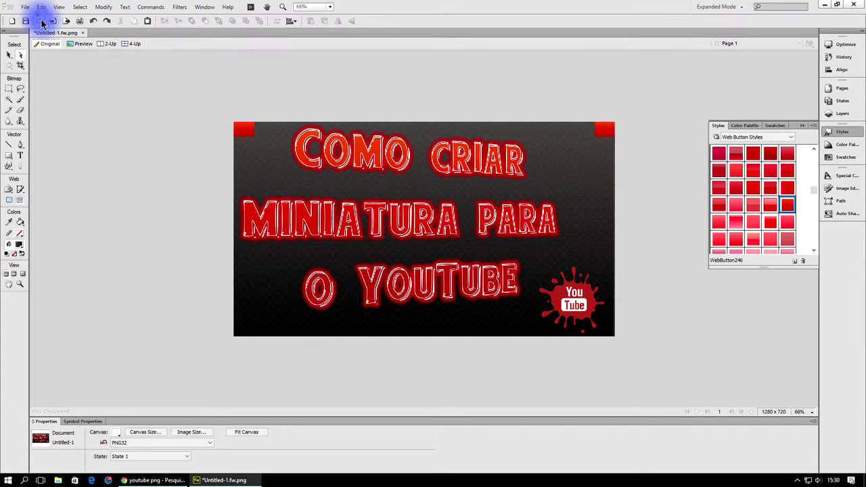
# Save the document to the desktop (Área de Trabalho) as Untitled-1.fw.
pyautogui.click(25, 6)
pyautogui.click(47, 109)
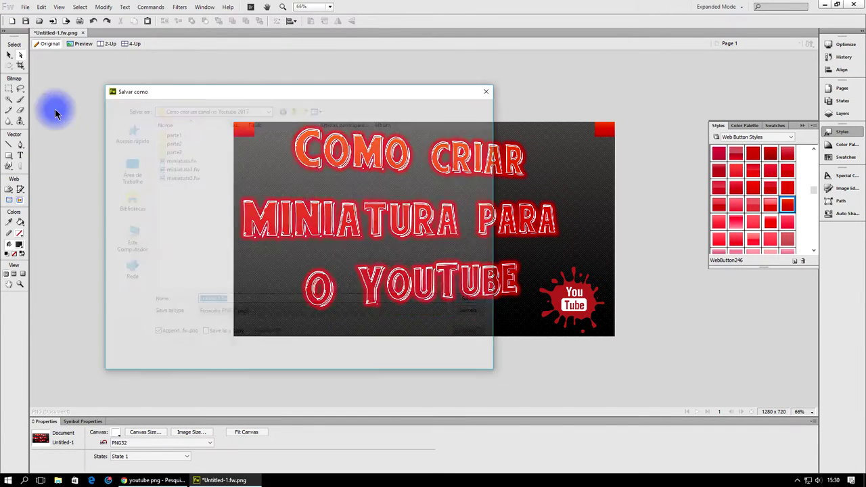
pyautogui.click(141, 184)
pyautogui.click(468, 298)
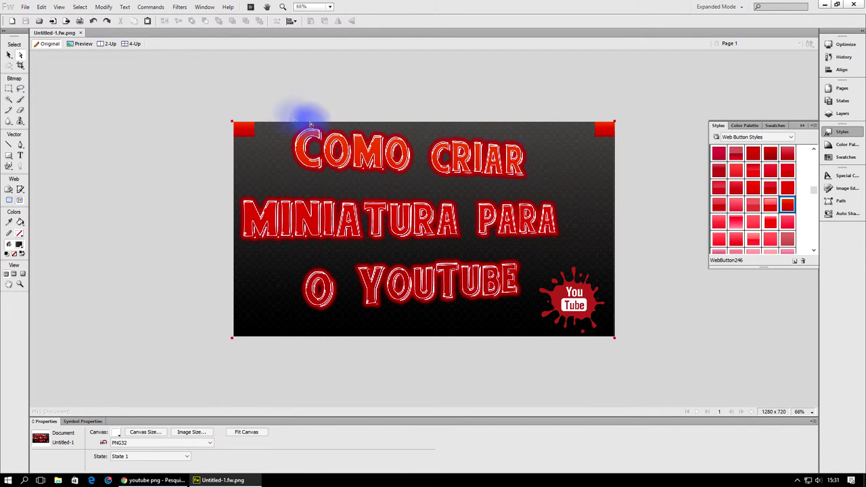
# Export the current page as an image named "Miniatura para o youtube" to the desktop.
pyautogui.click(25, 7)
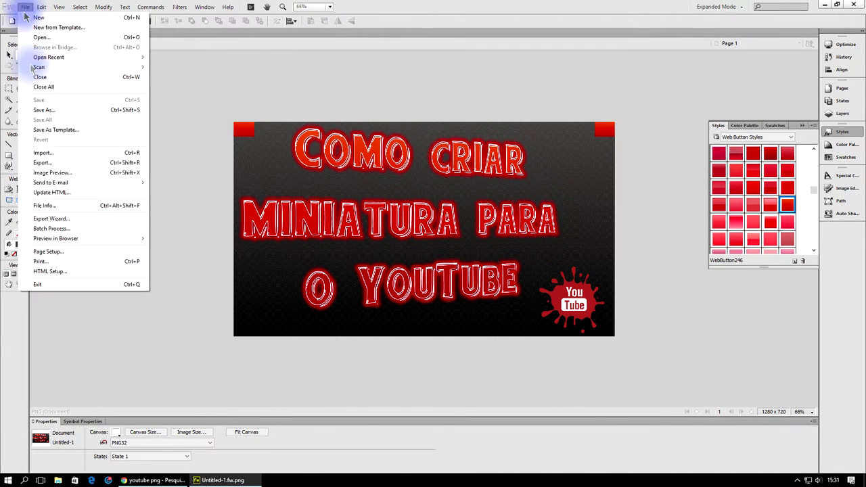
pyautogui.click(49, 162)
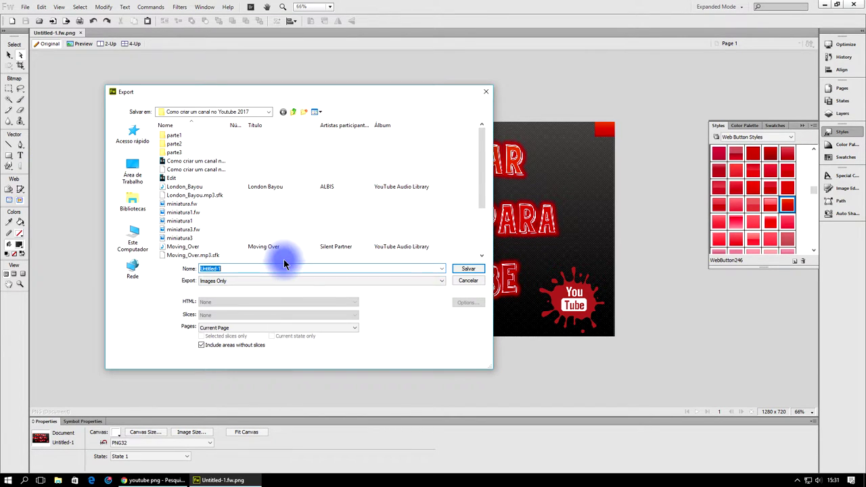
pyautogui.click(134, 183)
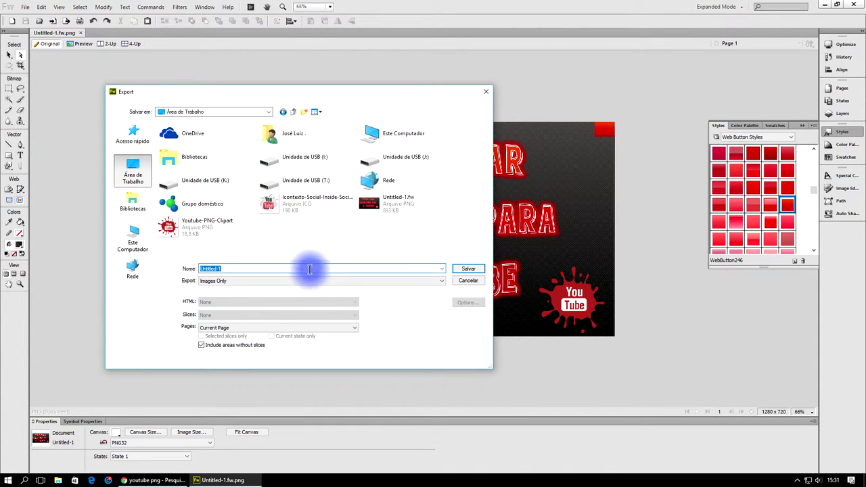
pyautogui.write('Miniatura para o youtube')
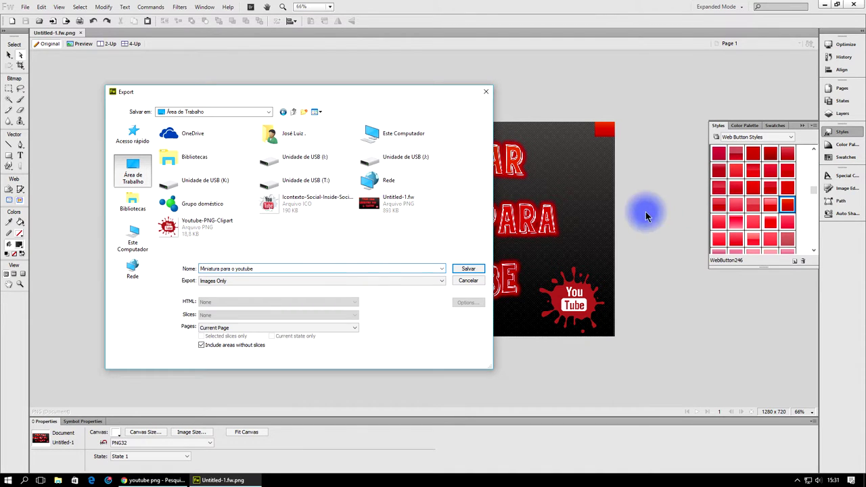
pyautogui.click(473, 268)
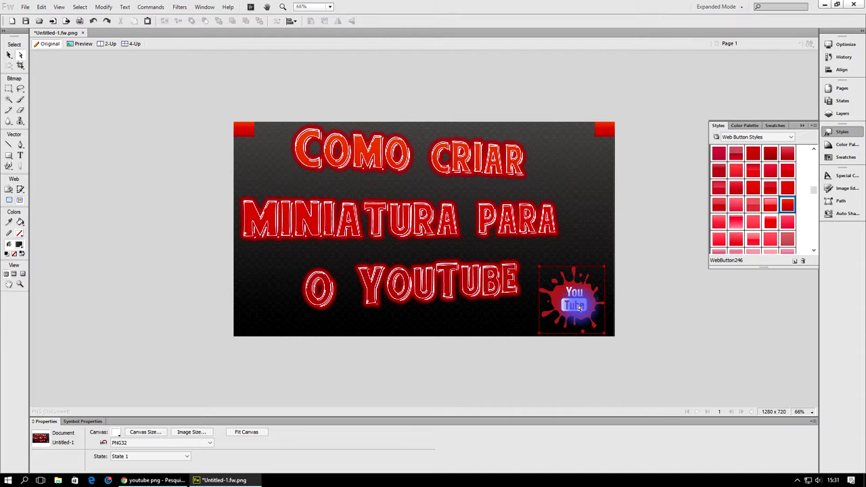
# Add a red Glow filter to the YouTube logo and reposition the logo slightly higher, at about X 1031, Y 456.
pyautogui.moveTo(590, 292)
pyautogui.mouseDown()
pyautogui.moveTo(586, 281)
pyautogui.moveTo(580, 287)
pyautogui.mouseUp()
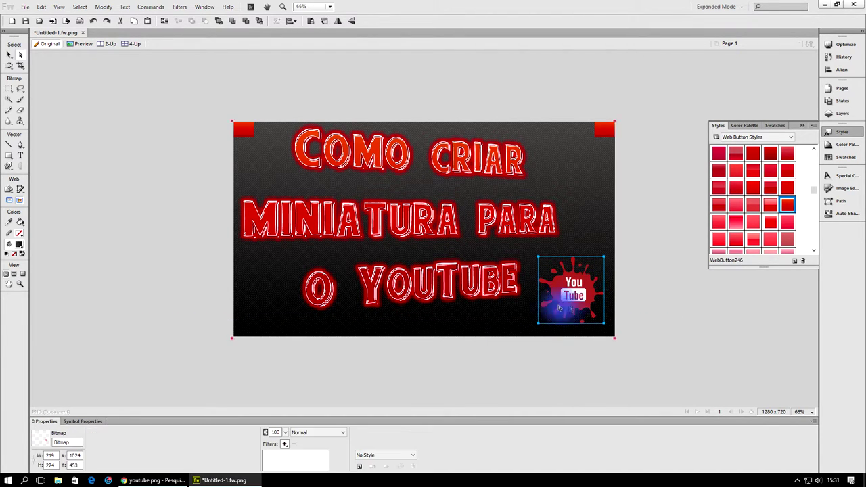
pyautogui.click(284, 444)
pyautogui.moveTo(331, 414)
pyautogui.click(398, 421)
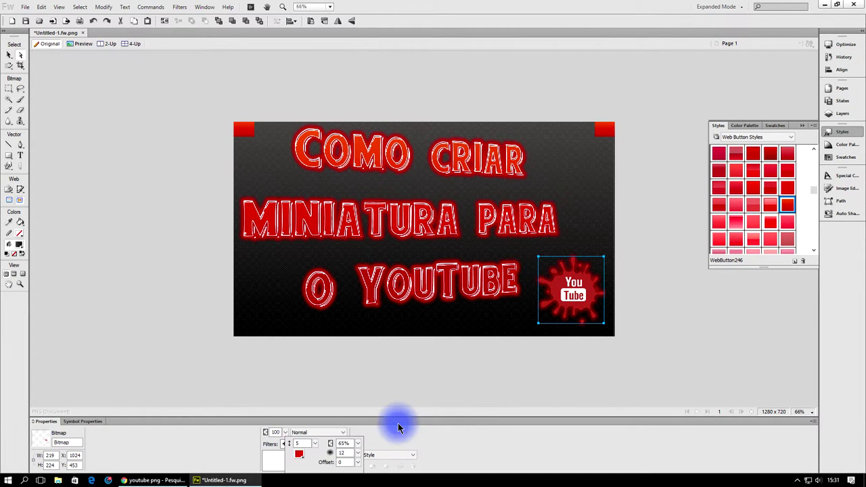
pyautogui.click(345, 453)
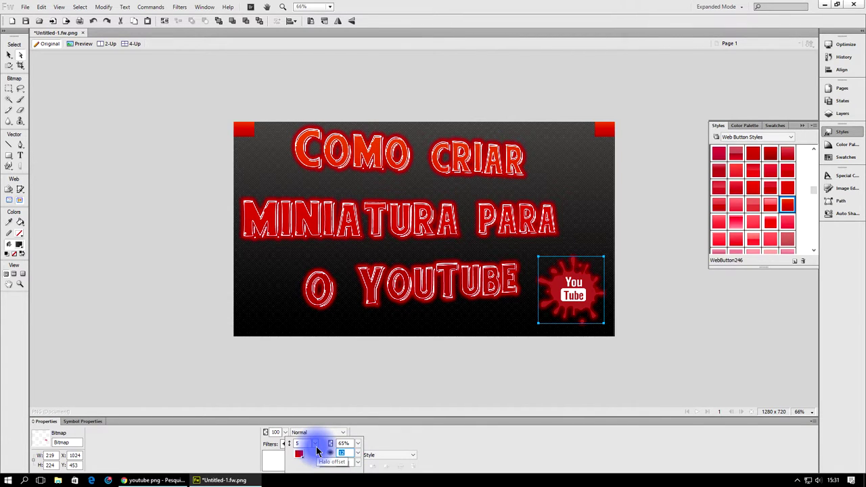
pyautogui.press('Return')
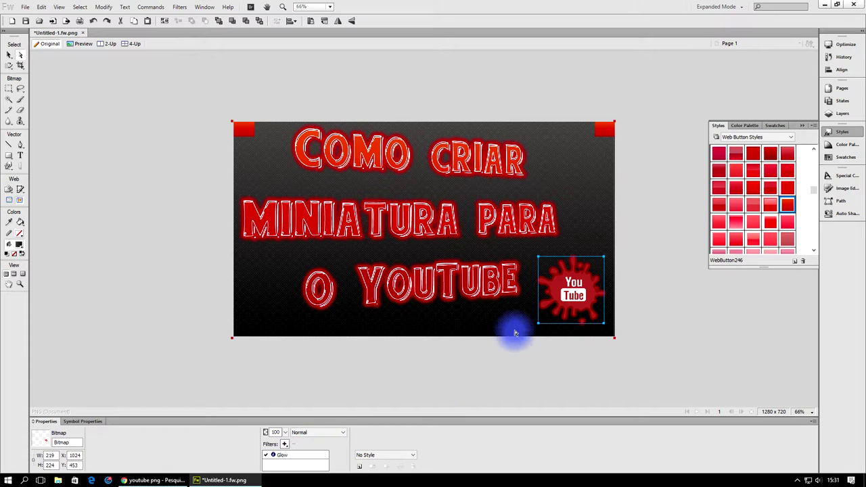
pyautogui.click(677, 265)
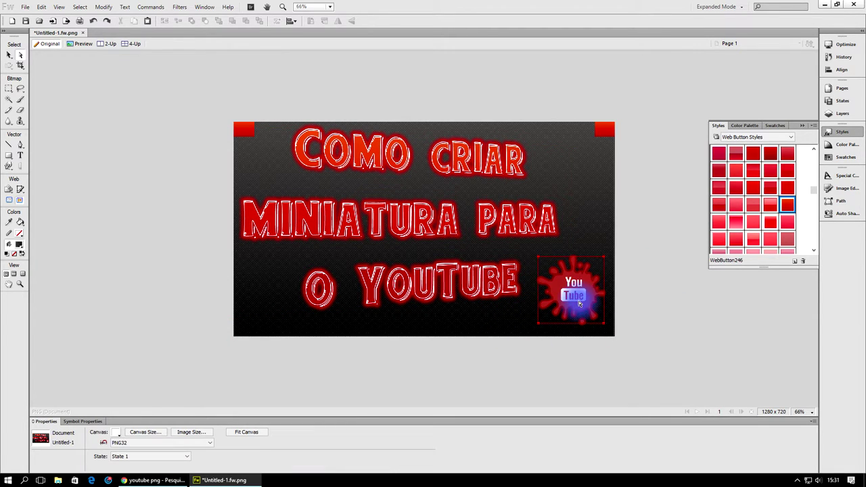
pyautogui.click(580, 309)
pyautogui.click(658, 172)
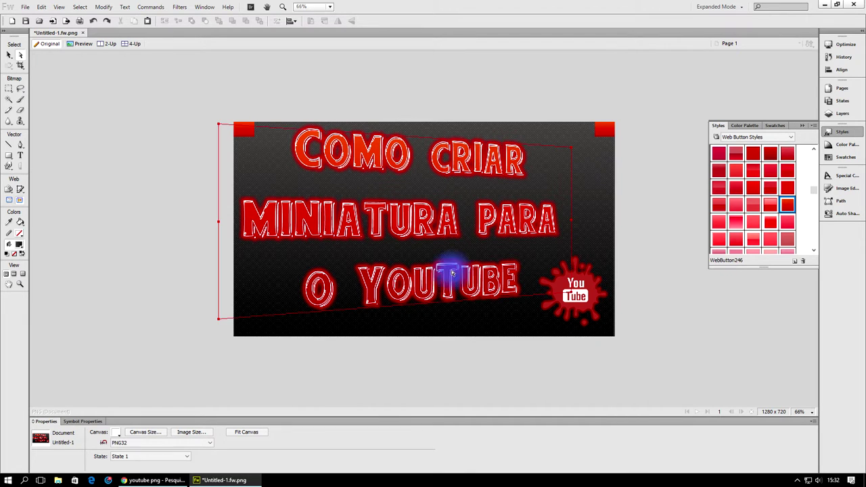
pyautogui.click(575, 292)
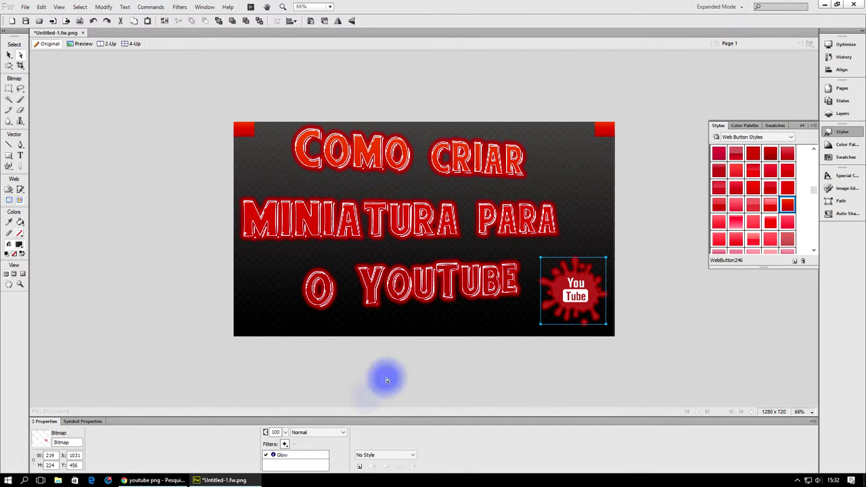
pyautogui.click(284, 444)
pyautogui.moveTo(337, 418)
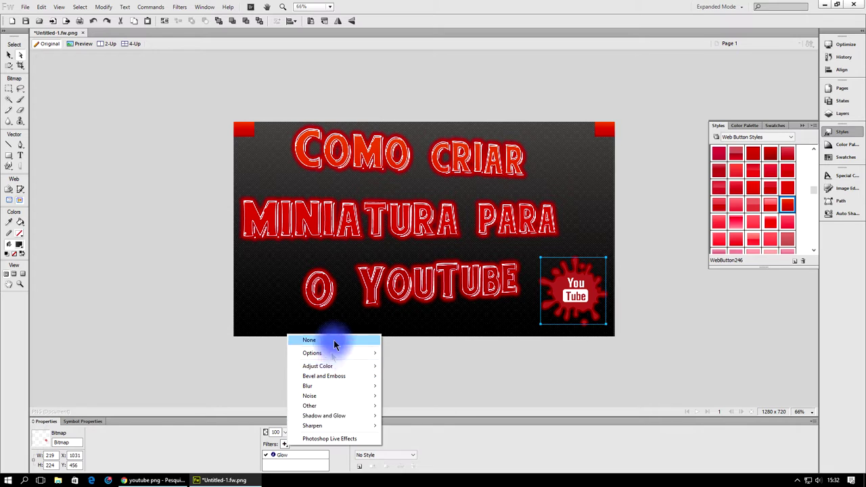
pyautogui.moveTo(372, 385)
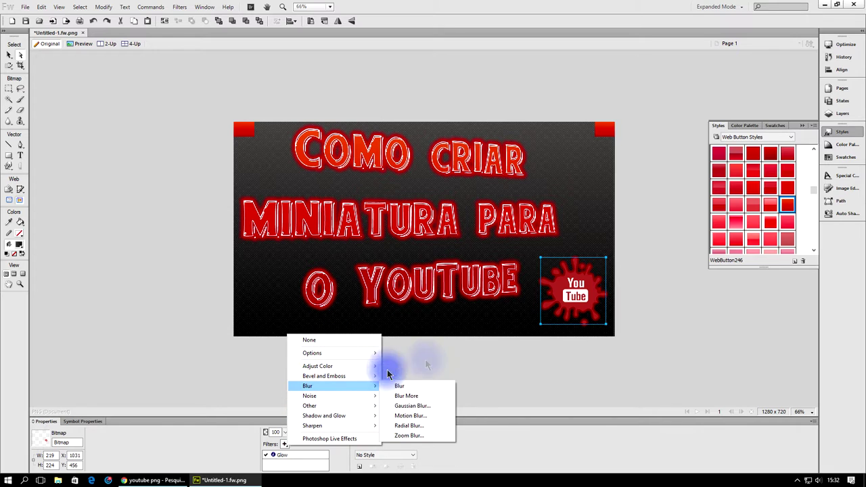
pyautogui.click(643, 180)
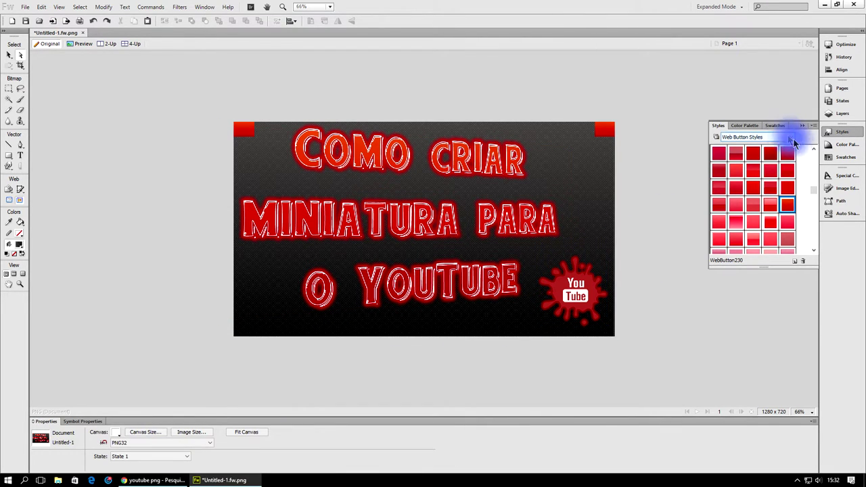
# Look through the list of style libraries and hide the Styles panel to leave the thumbnail in clear view.
pyautogui.click(765, 137)
pyautogui.click(753, 234)
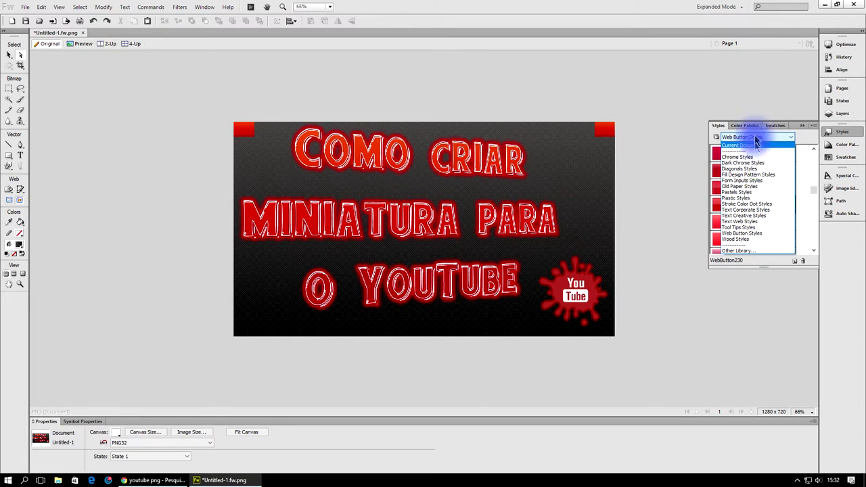
pyautogui.click(799, 127)
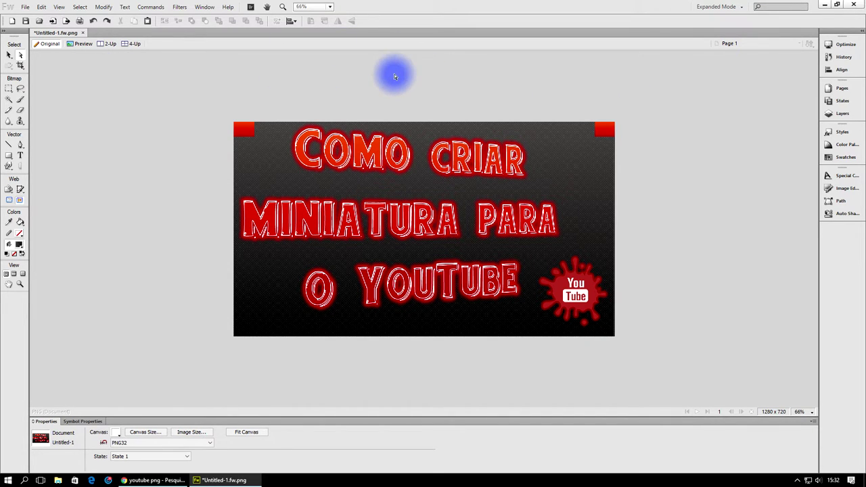
pyautogui.moveTo(681, 178); pyautogui.dragTo(493, 97)
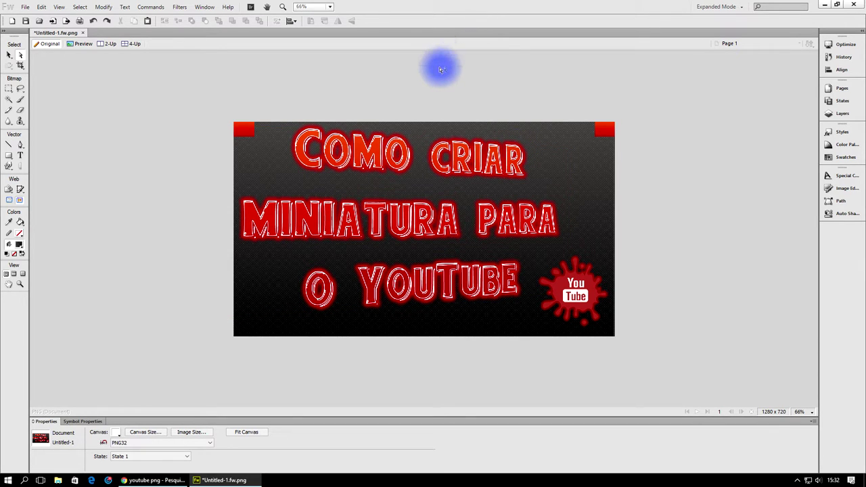